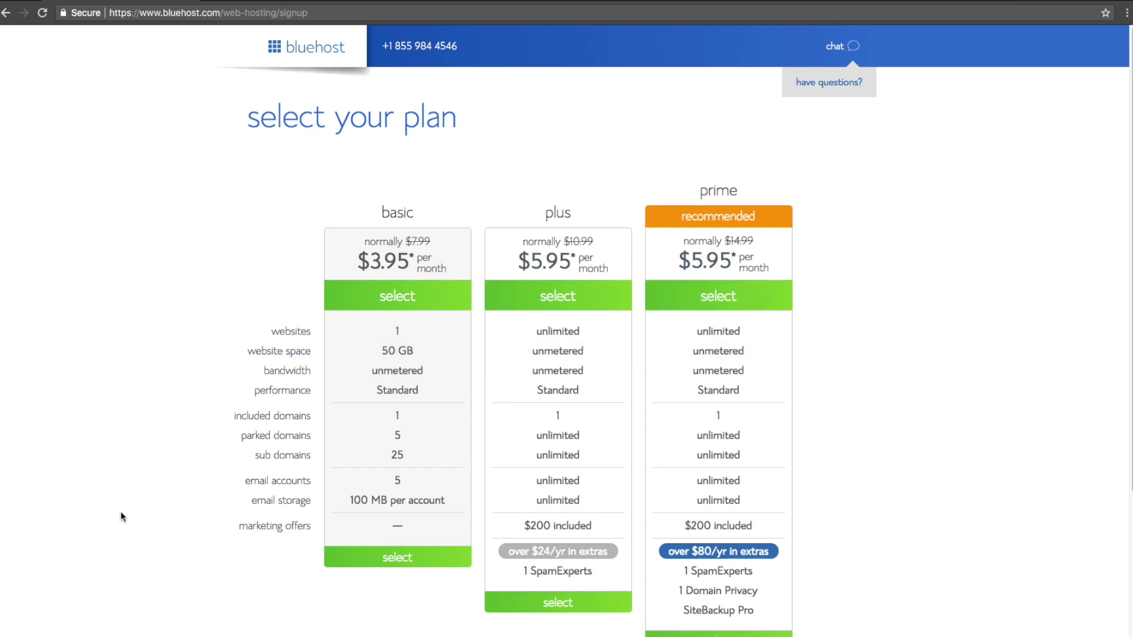
- Pick the Basic plan and enter a placeholder .com name as the new free domain
left_click(399, 561)
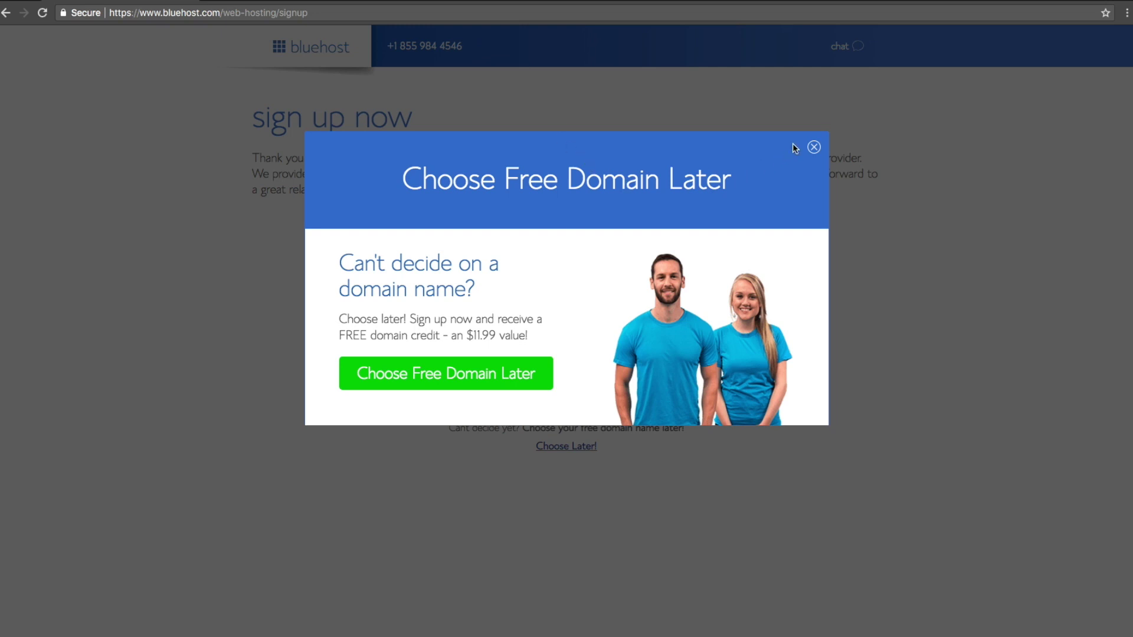
left_click(814, 148)
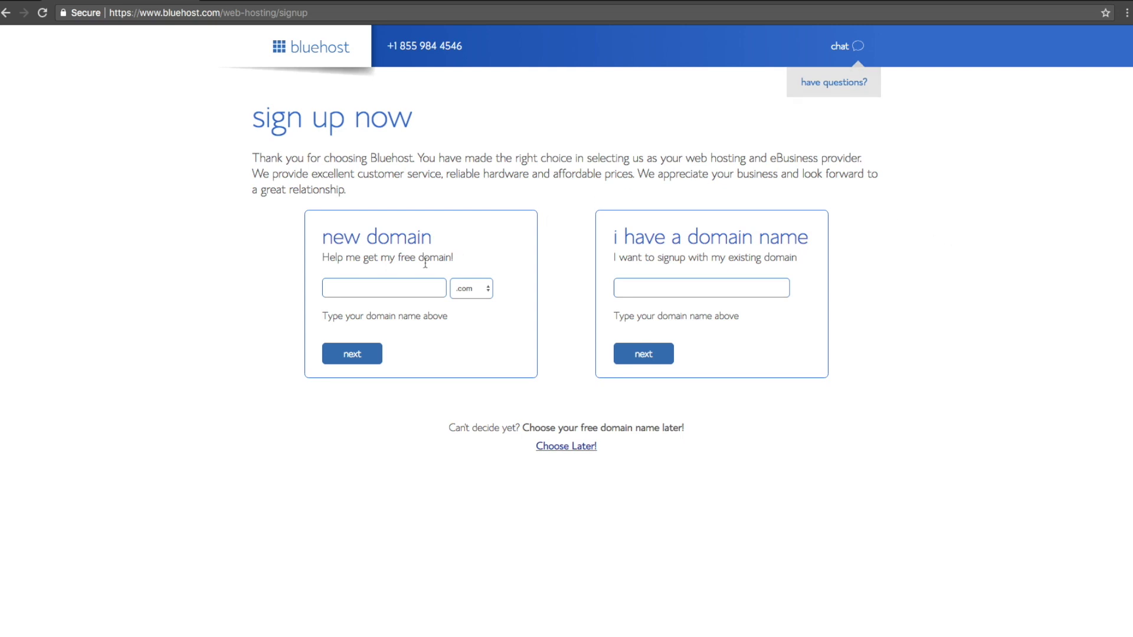
left_click(387, 288)
type("asfh;osufish")
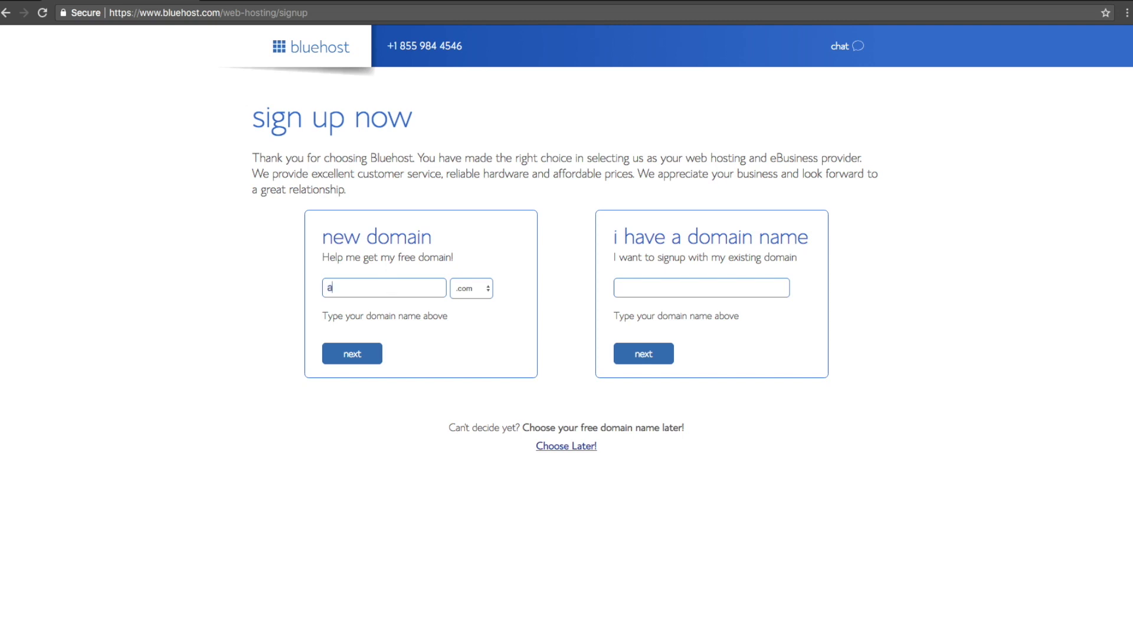
key("BackSpace")
key("BackSpace")
key("BackSpace")
key("BackSpace")
key("BackSpace")
key("BackSpace")
key("BackSpace")
key("BackSpace")
type("asfsu")
left_click(380, 354)
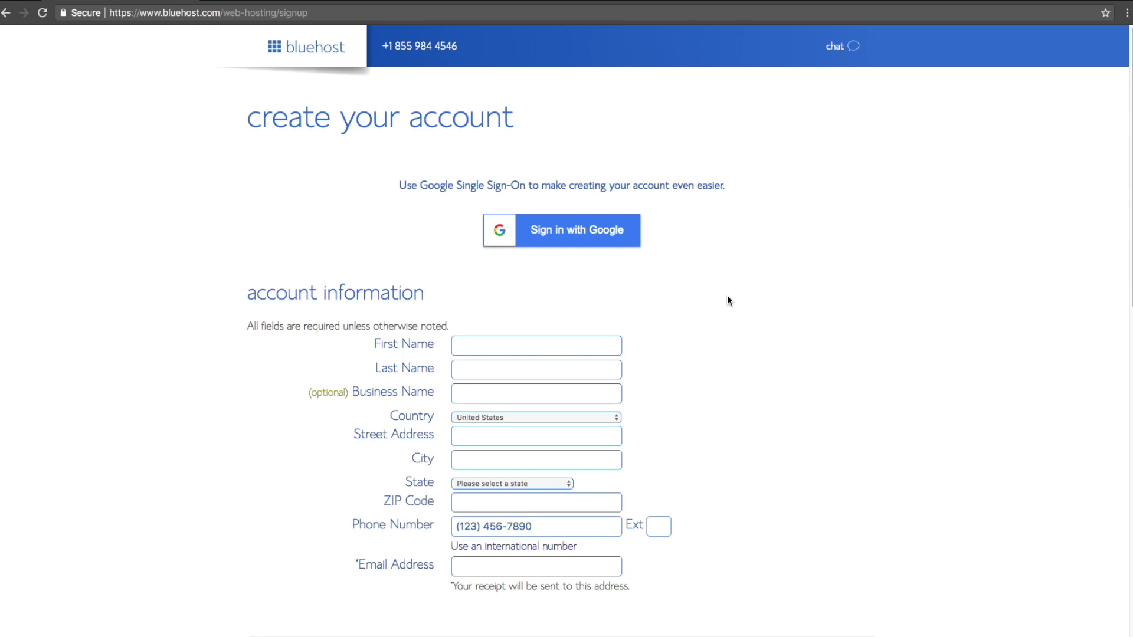
- Switch the account plan to Basic 12 Month at $5.95/mo, bringing the total to $143.04
scroll(728, 300, "down", 3)
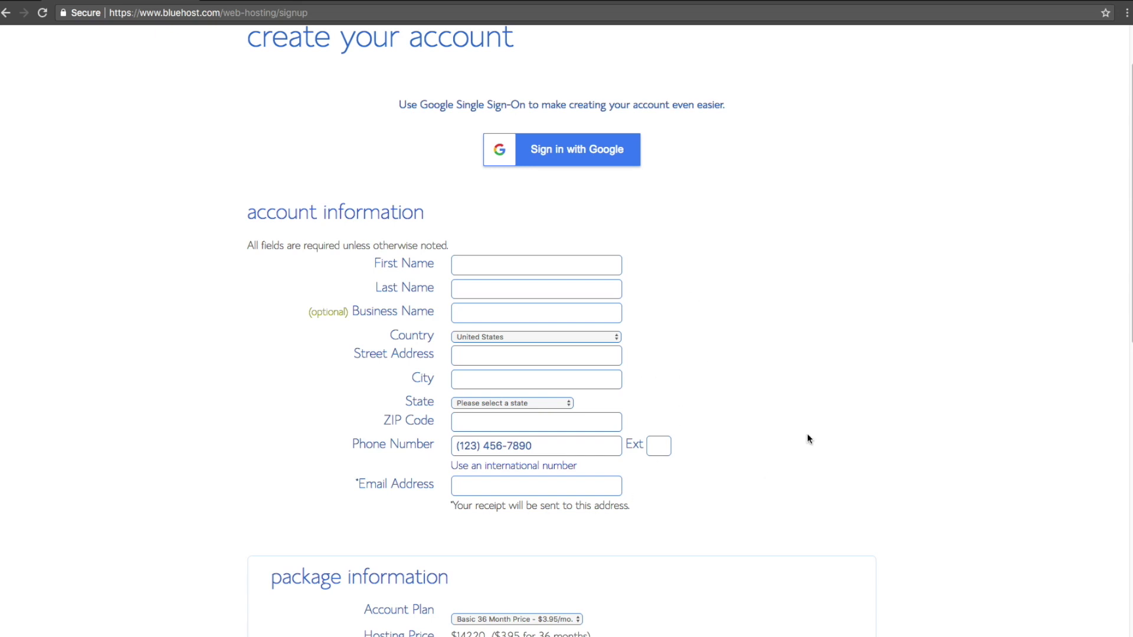
scroll(812, 439, "down", 5)
scroll(824, 440, "down", 2)
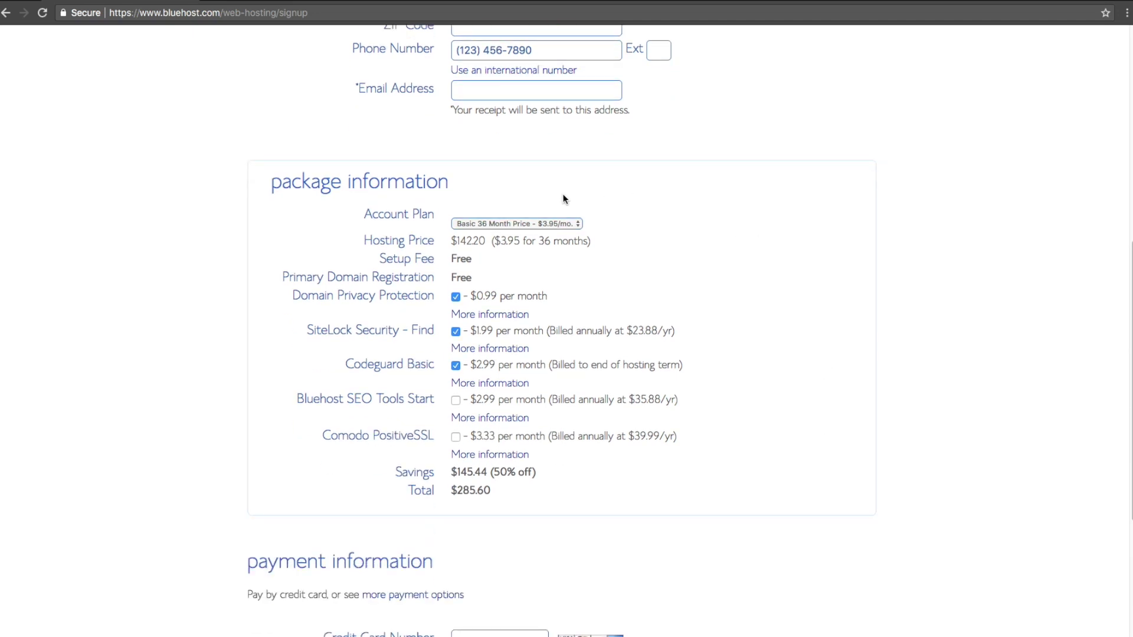
left_click(572, 225)
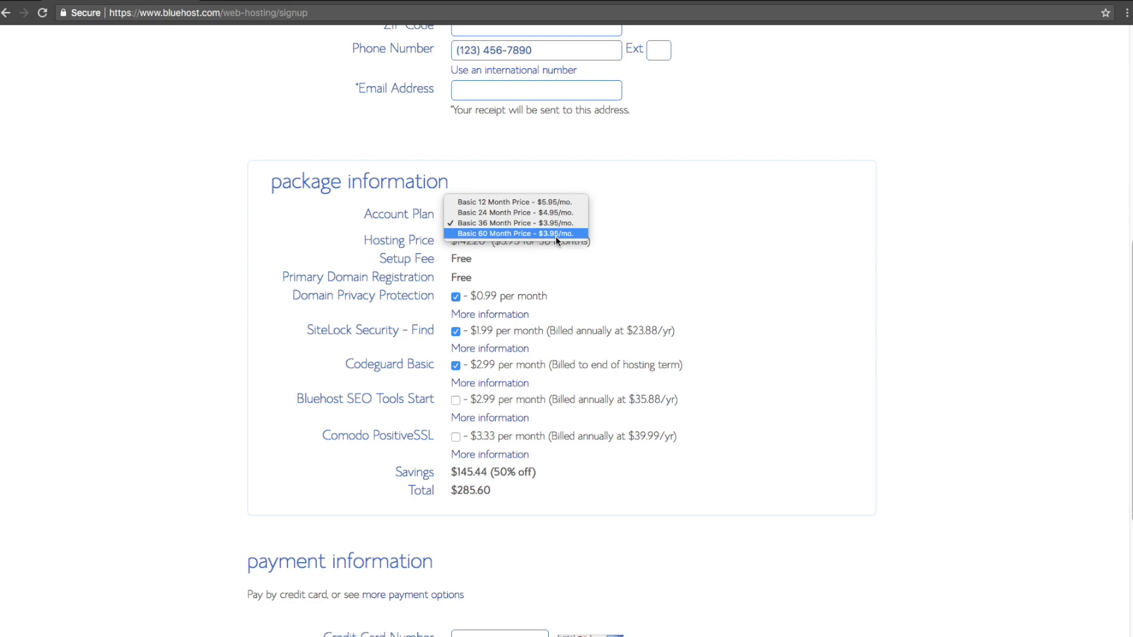
left_click(546, 205)
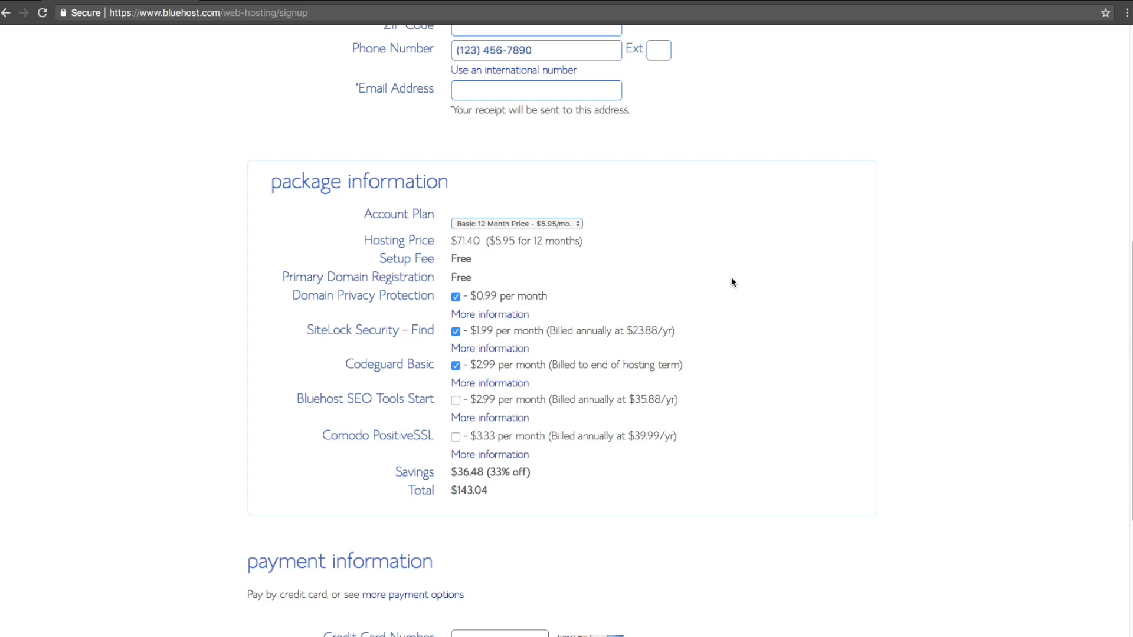
scroll(729, 276, "down", 5)
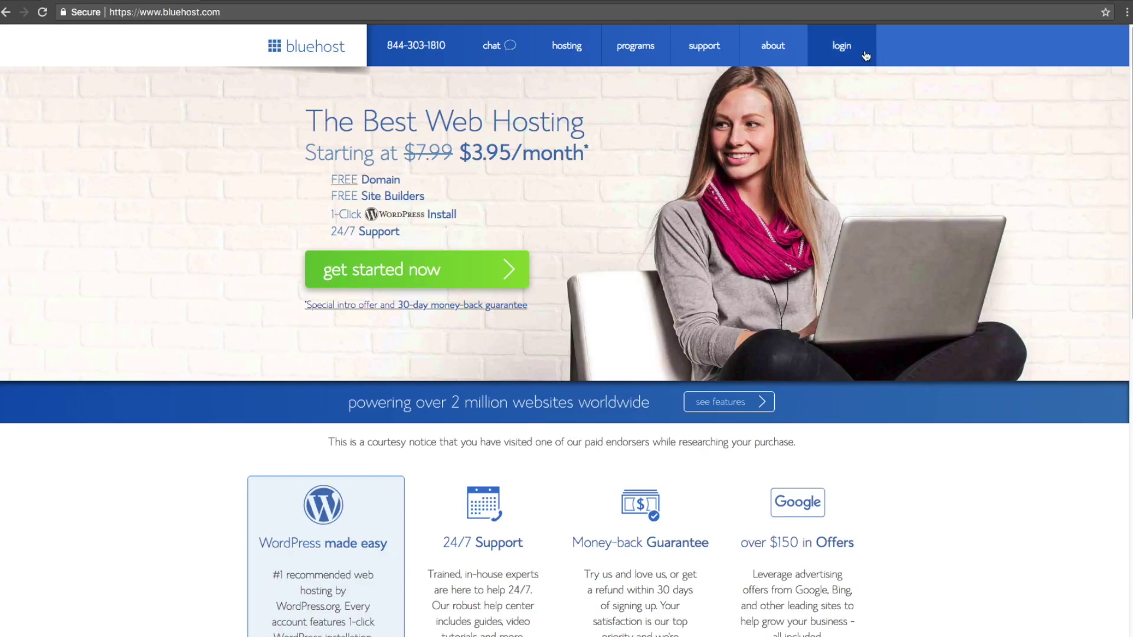
- Log in to the Bluehost hosting account with the domain/username and password
left_click(845, 51)
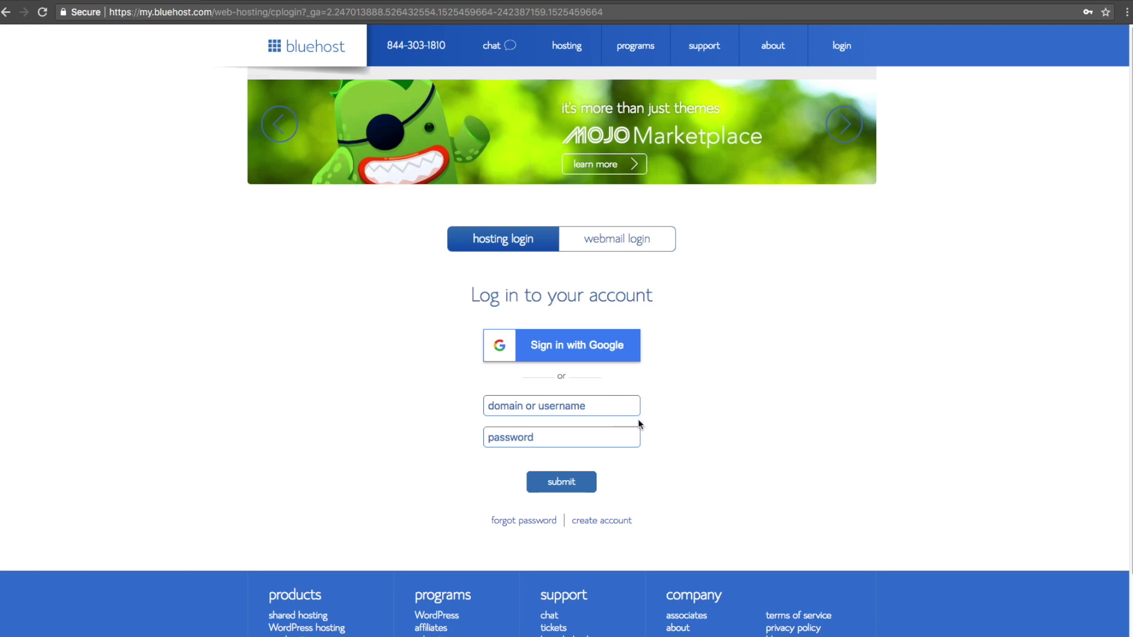
left_click(576, 485)
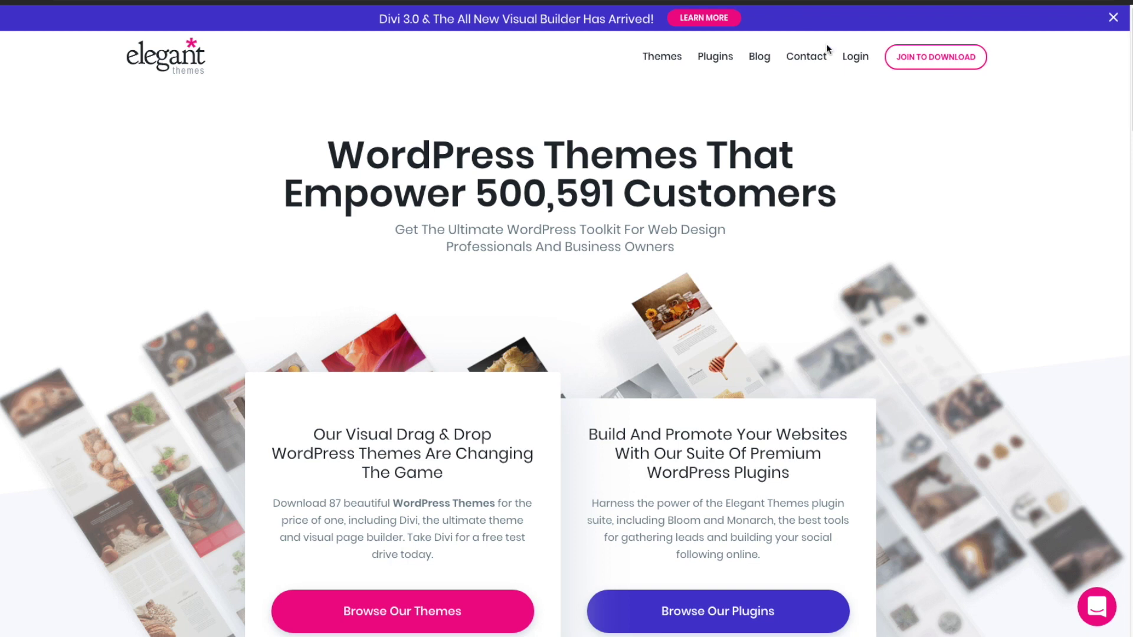
- Sign up for the $249 Lifetime Elegant Themes membership and accept the Terms of Service
left_click(930, 64)
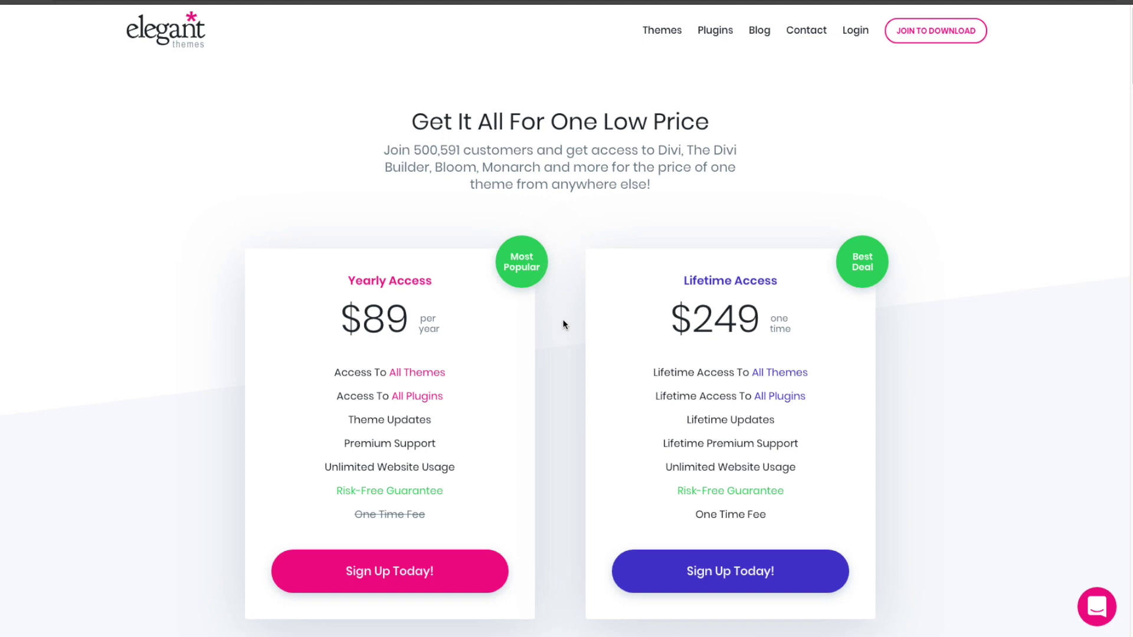
left_click(668, 574)
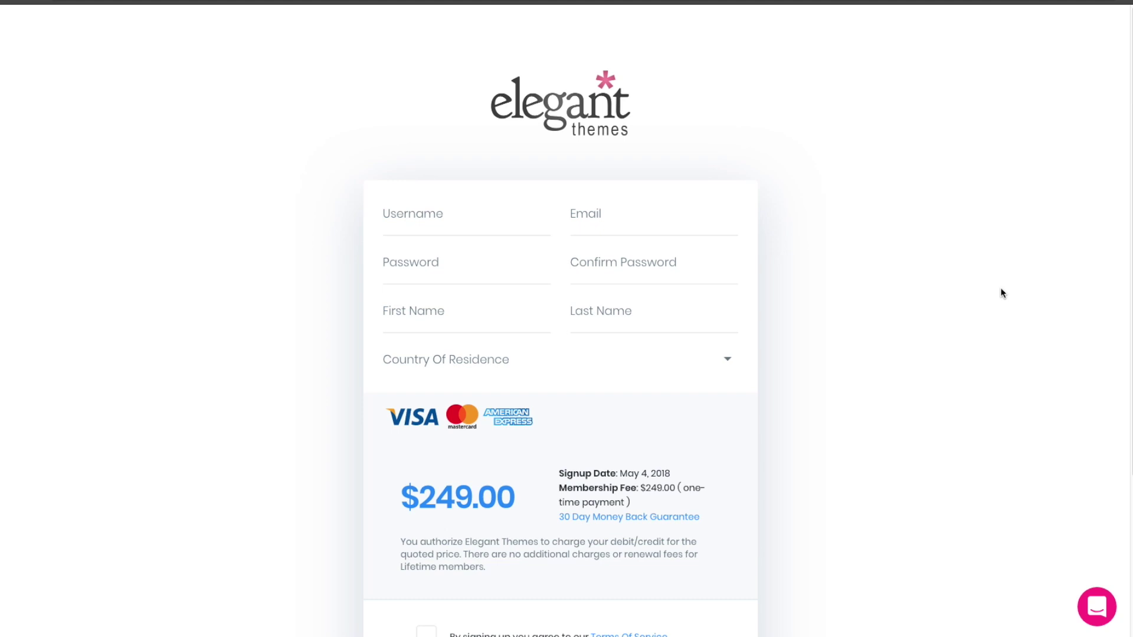
scroll(989, 306, "down", 3)
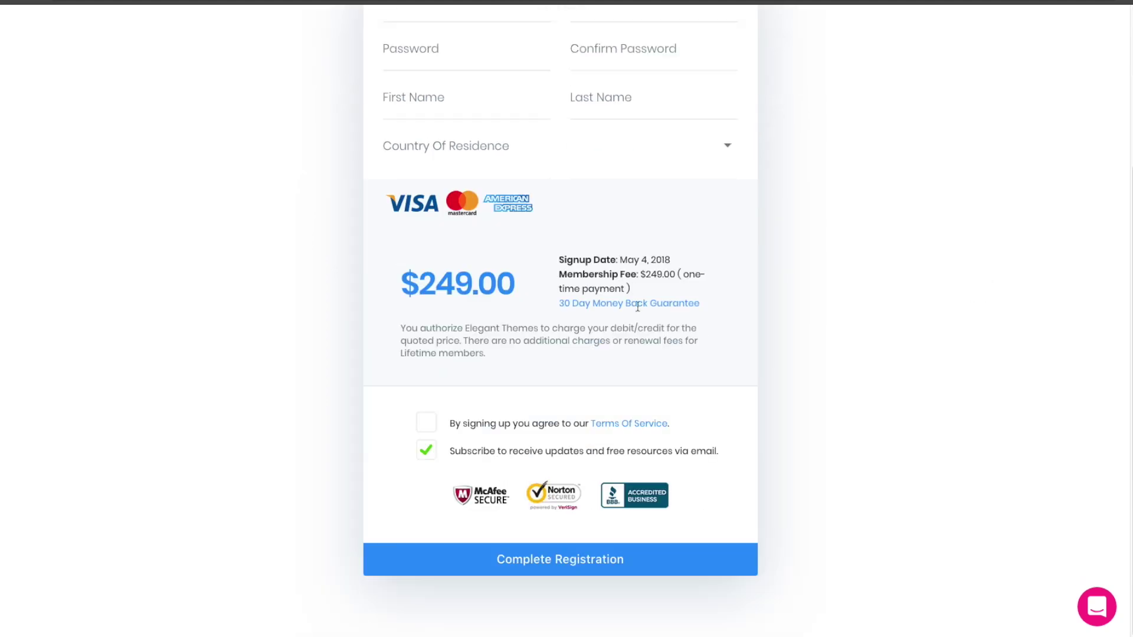
left_click(430, 424)
scroll(743, 272, "up", 1)
scroll(761, 266, "up", 1)
scroll(774, 266, "down", 2)
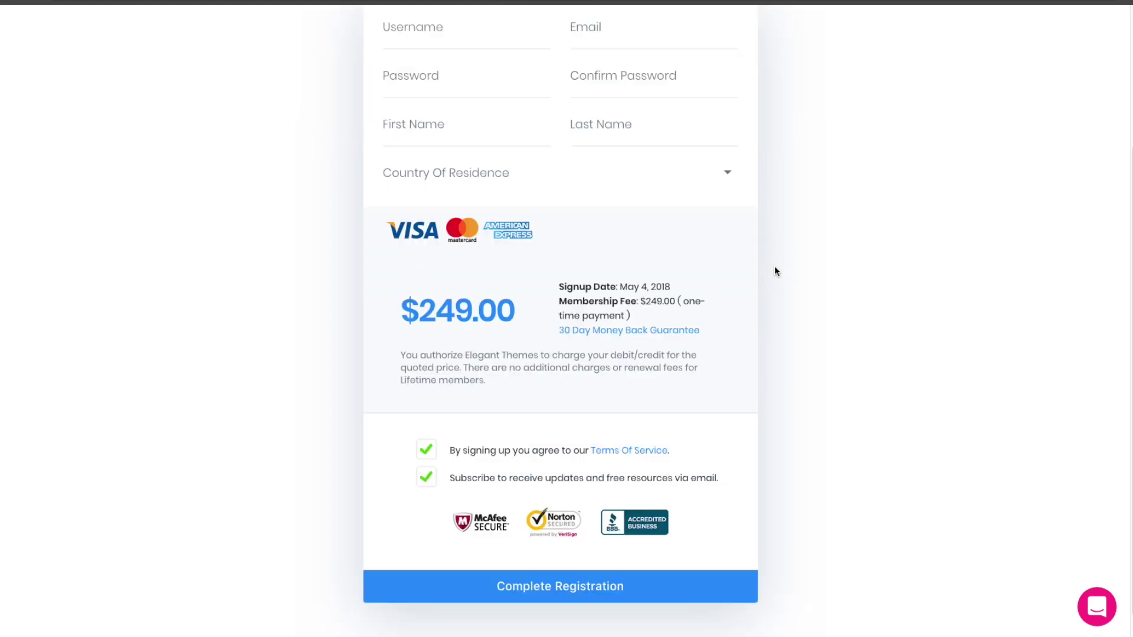
scroll(775, 267, "up", 1)
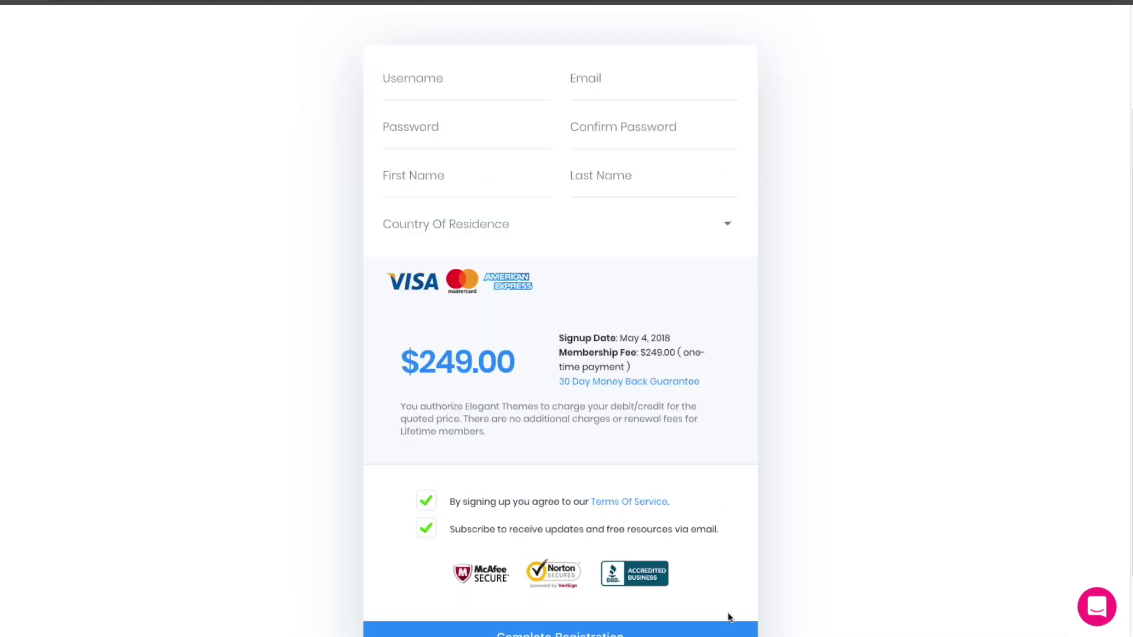
scroll(991, 373, "up", 1)
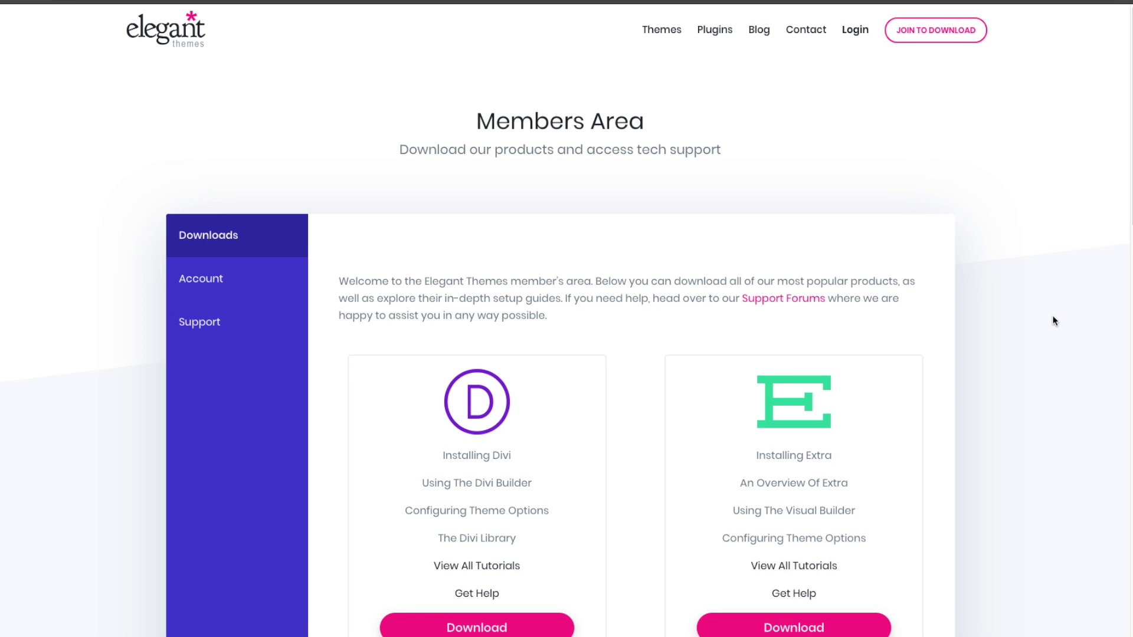
- Scroll through the Members Area downloads listing the Divi and Extra themes
scroll(1053, 318, "down", 4)
scroll(1052, 315, "down", 1)
scroll(1053, 317, "down", 1)
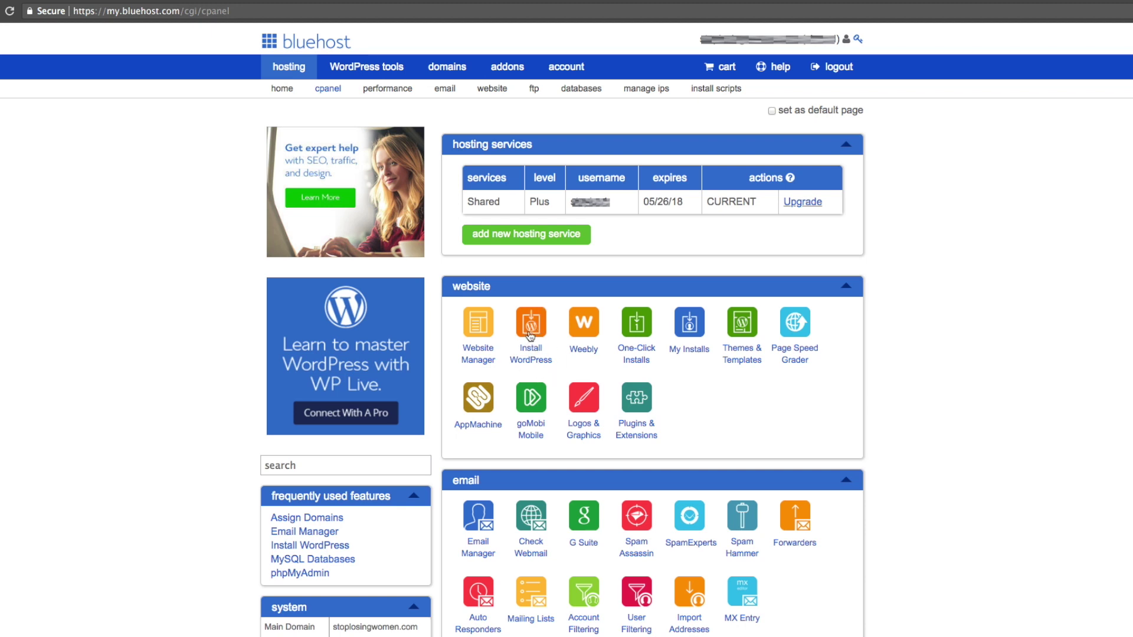
- Start a WordPress install and choose the domain and install directory
left_click(531, 336)
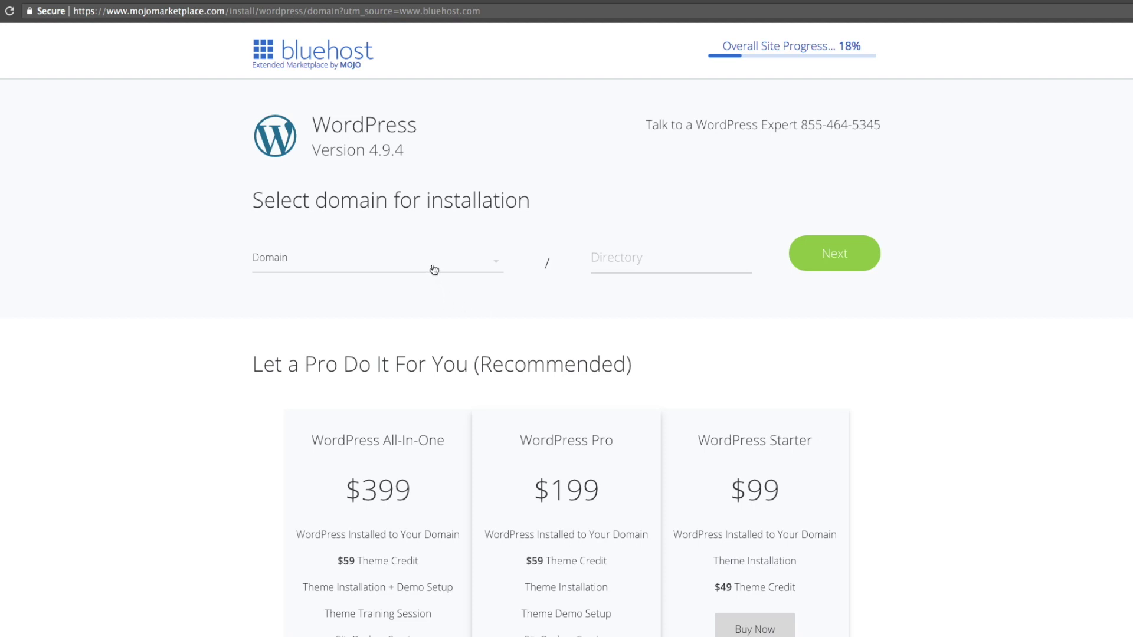
left_click(627, 258)
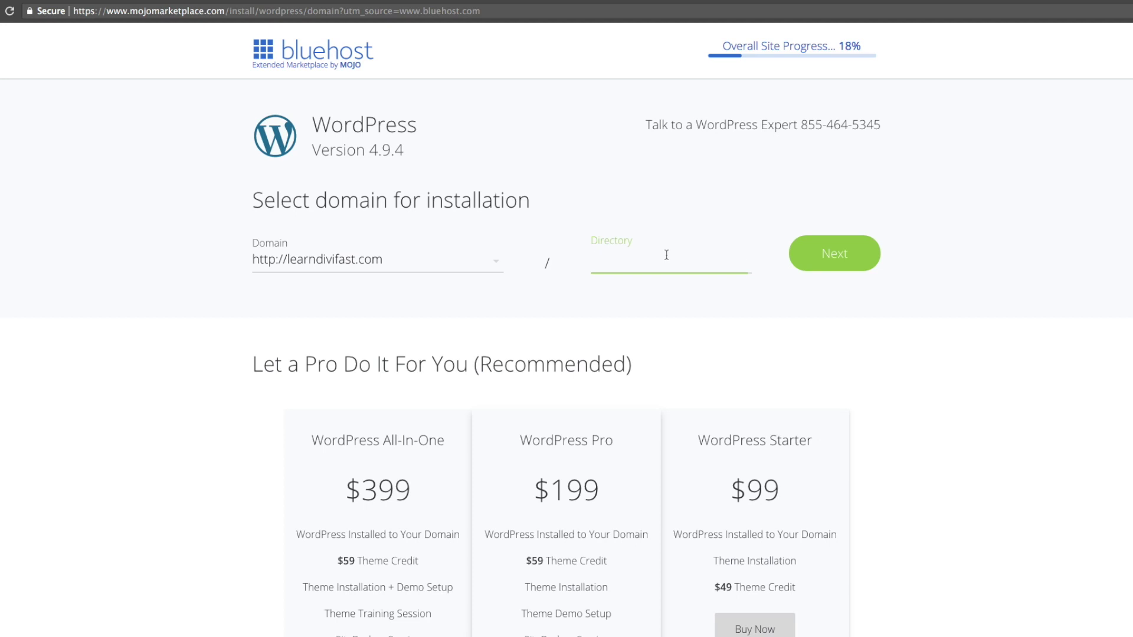
left_click(834, 258)
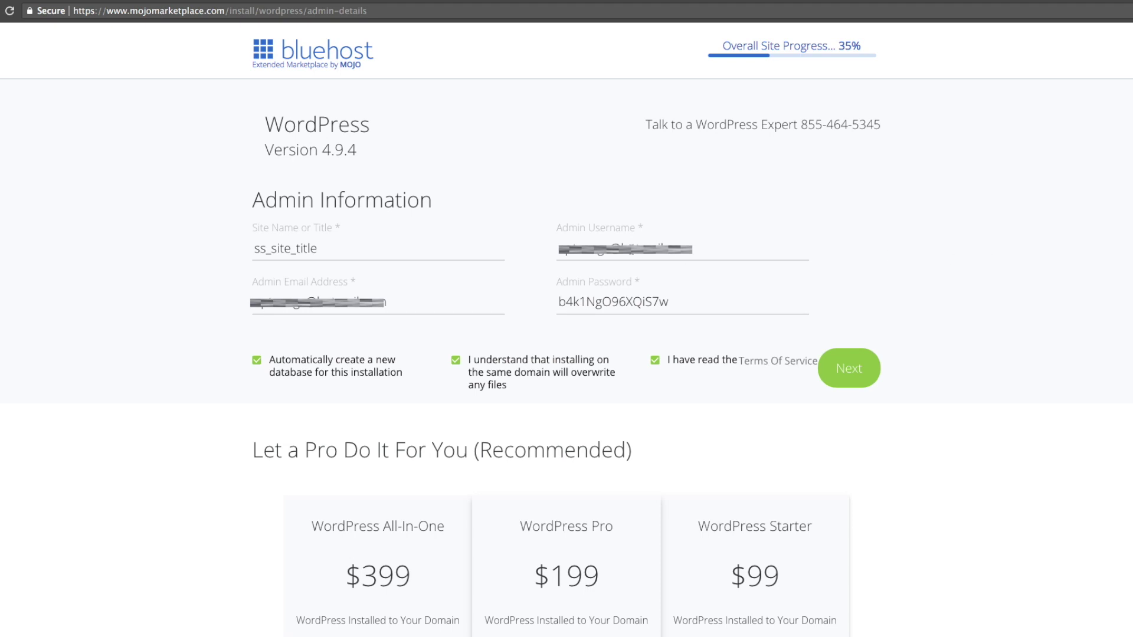
- Enter a new admin username and the admin password on the Admin Information form
triple_click(629, 243)
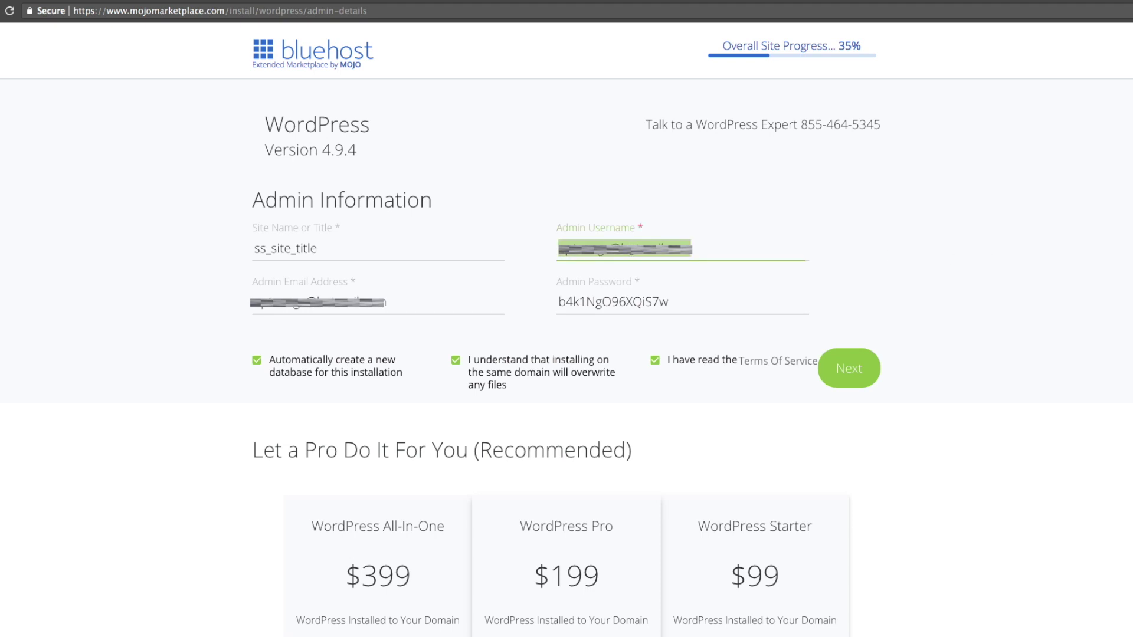
type("adm")
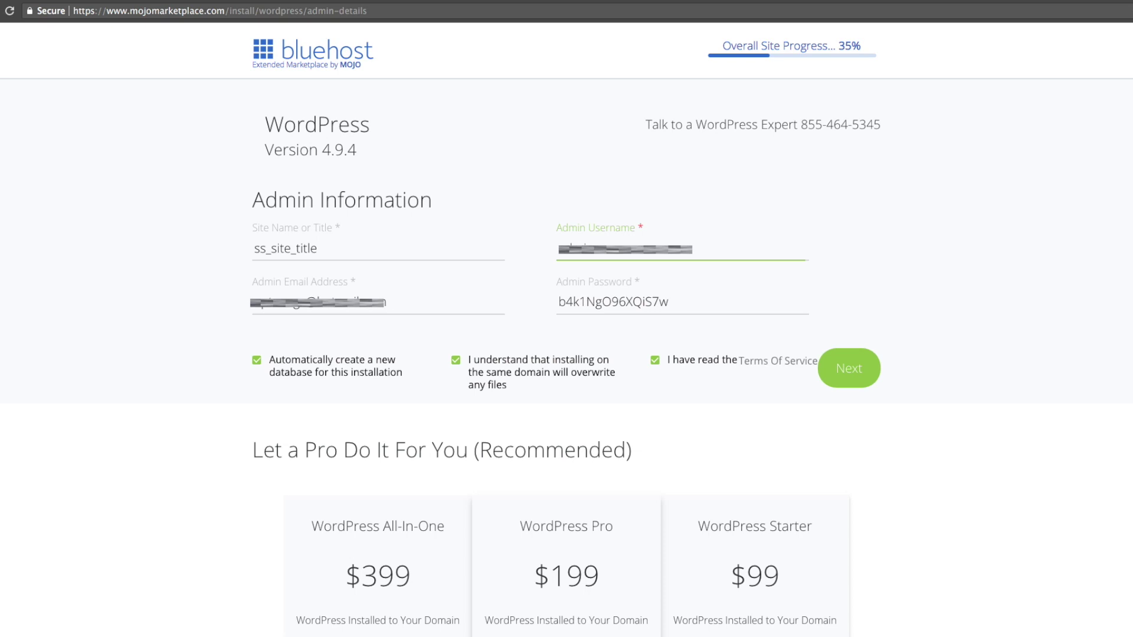
double_click(597, 304)
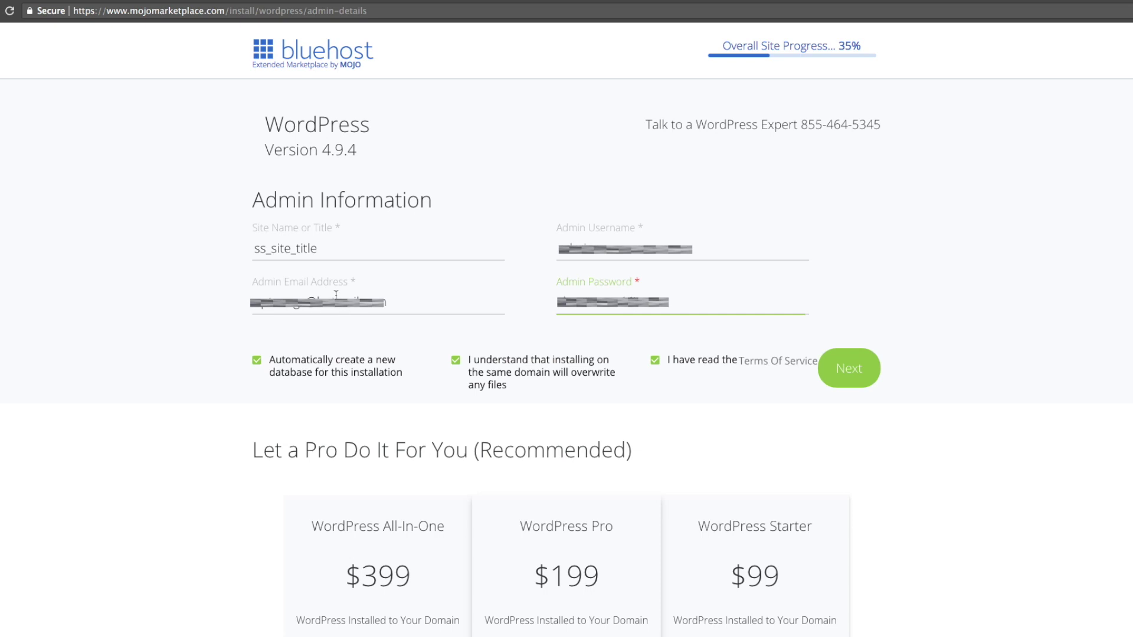
left_click(337, 226)
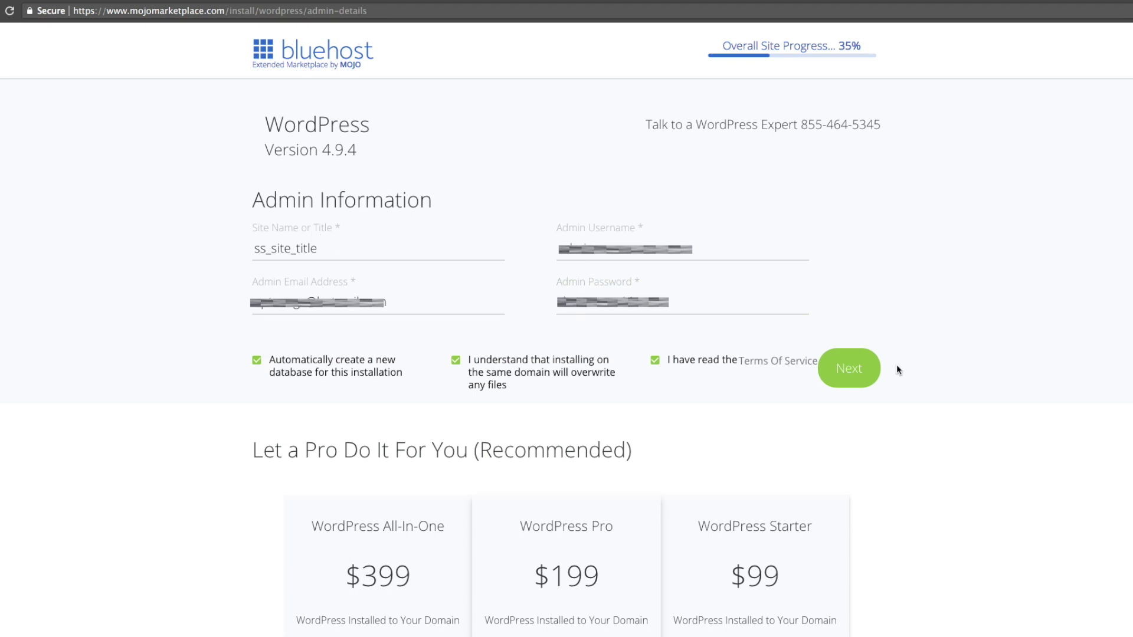
- Submit the Admin Information form with Next to launch the WordPress install
left_click(857, 368)
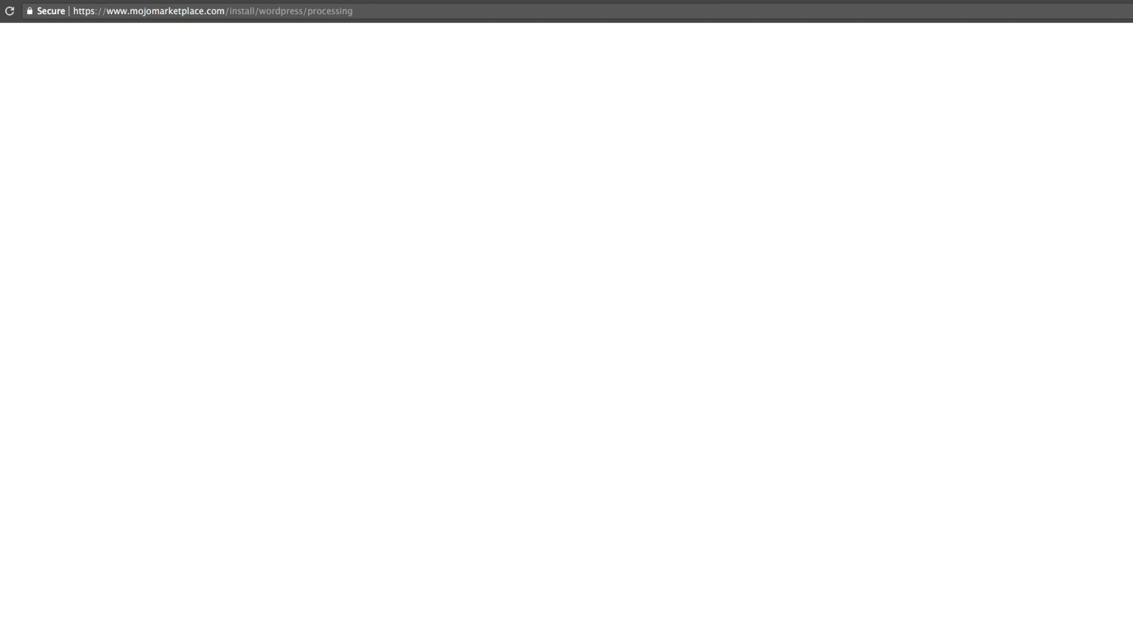
left_click(690, 2)
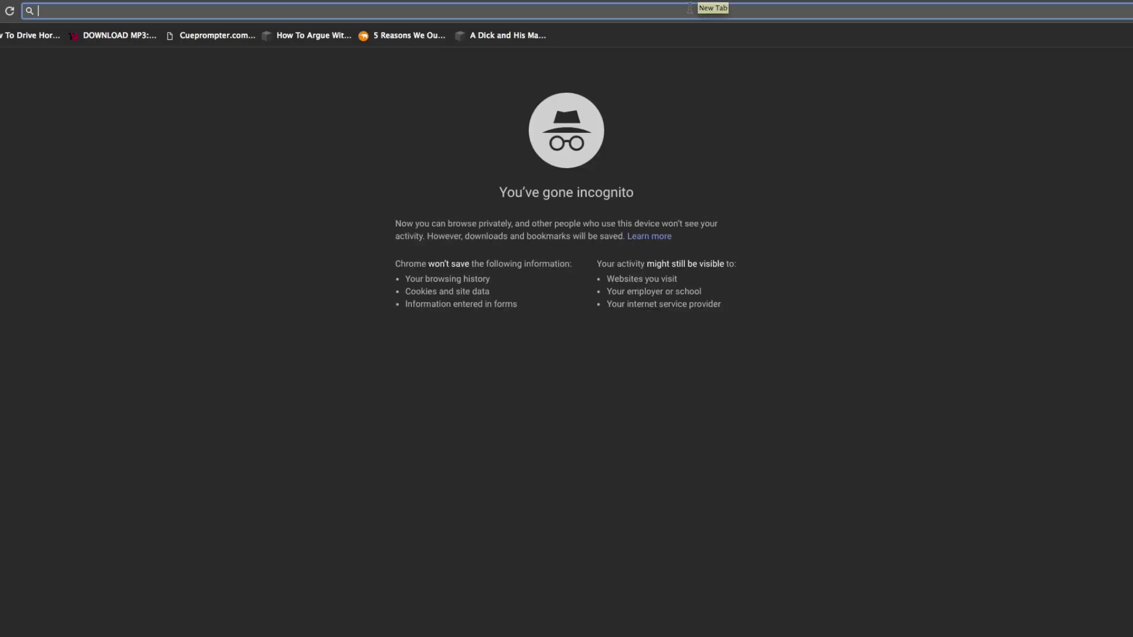
type("w")
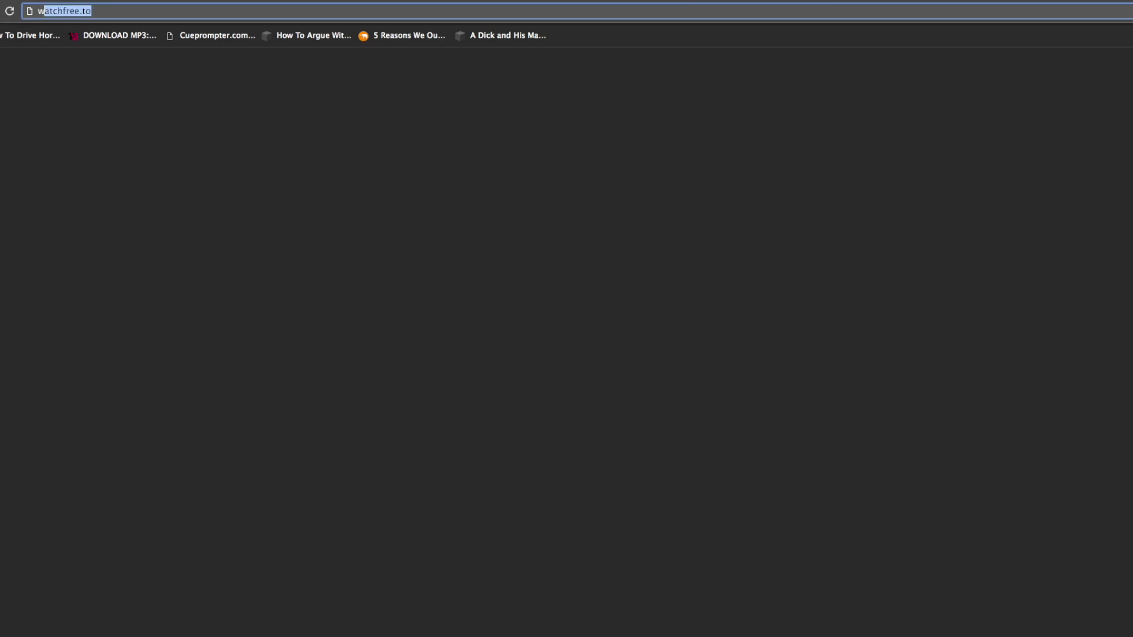
type("ww.learndivifast.com/wp-admi")
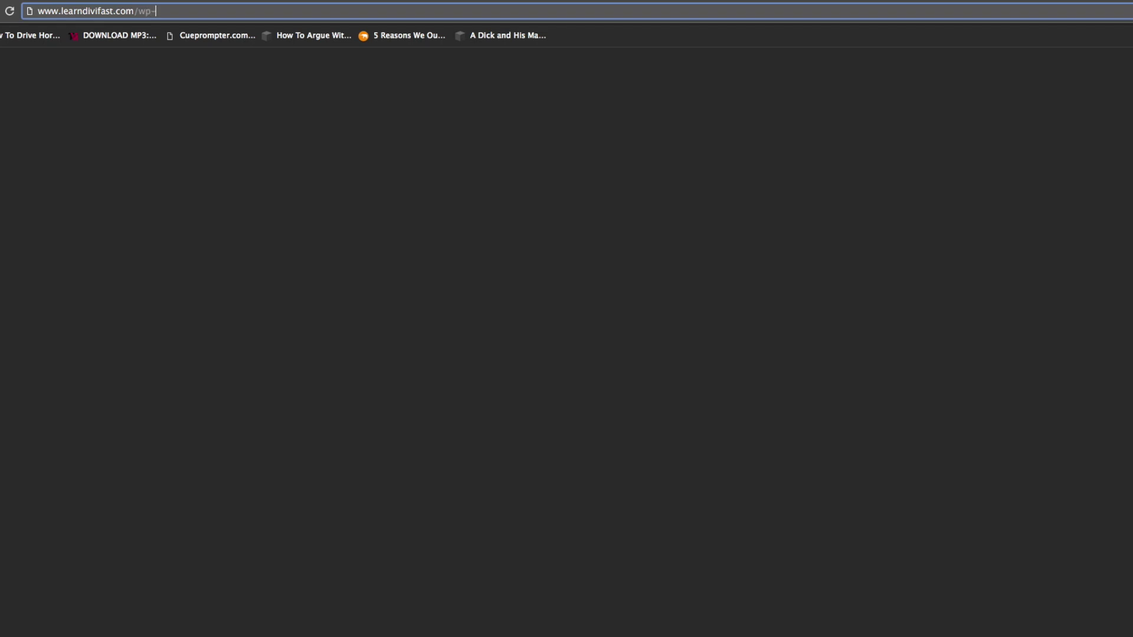
type("n")
key("Return")
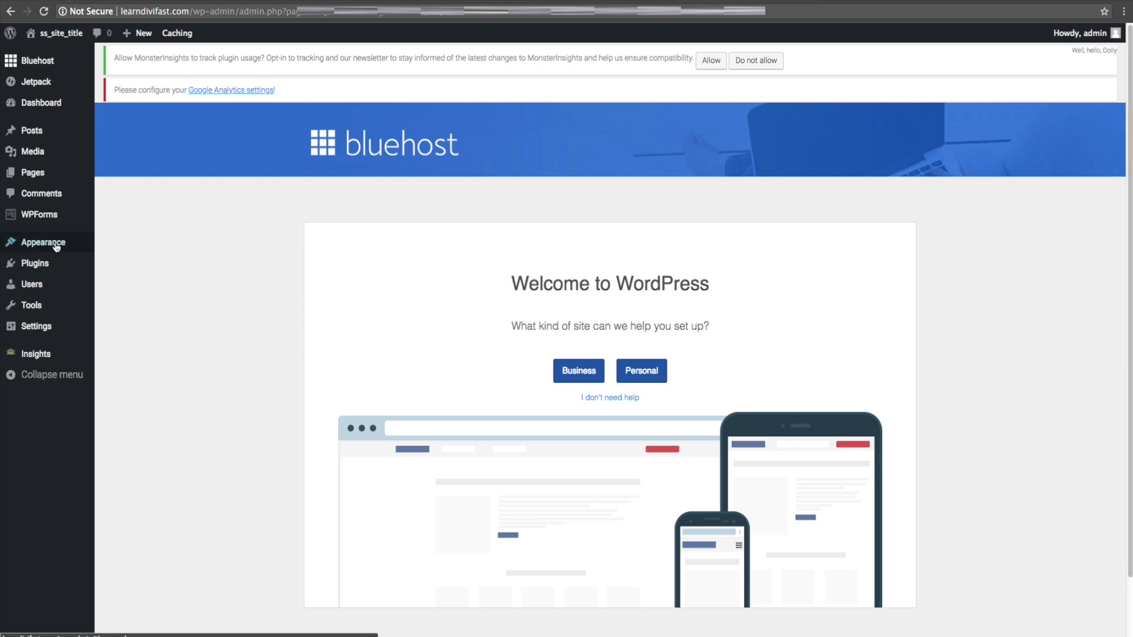
- Go to Appearance > Themes > Add New Theme and reveal the Upload Theme panel
mouse_move(57, 246)
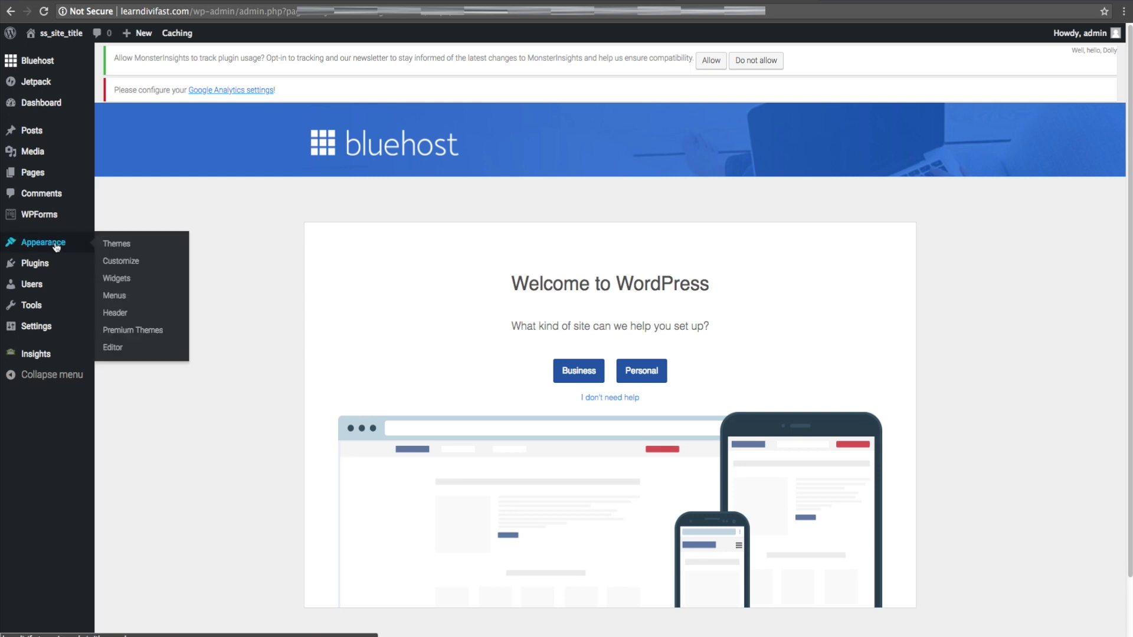
left_click(124, 247)
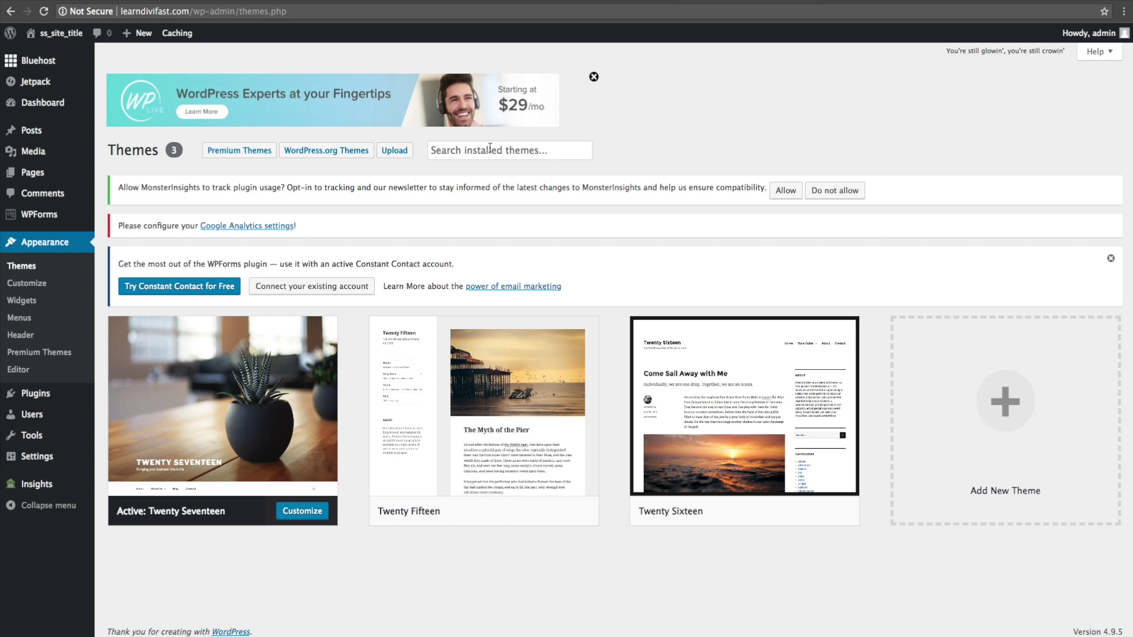
left_click(1022, 418)
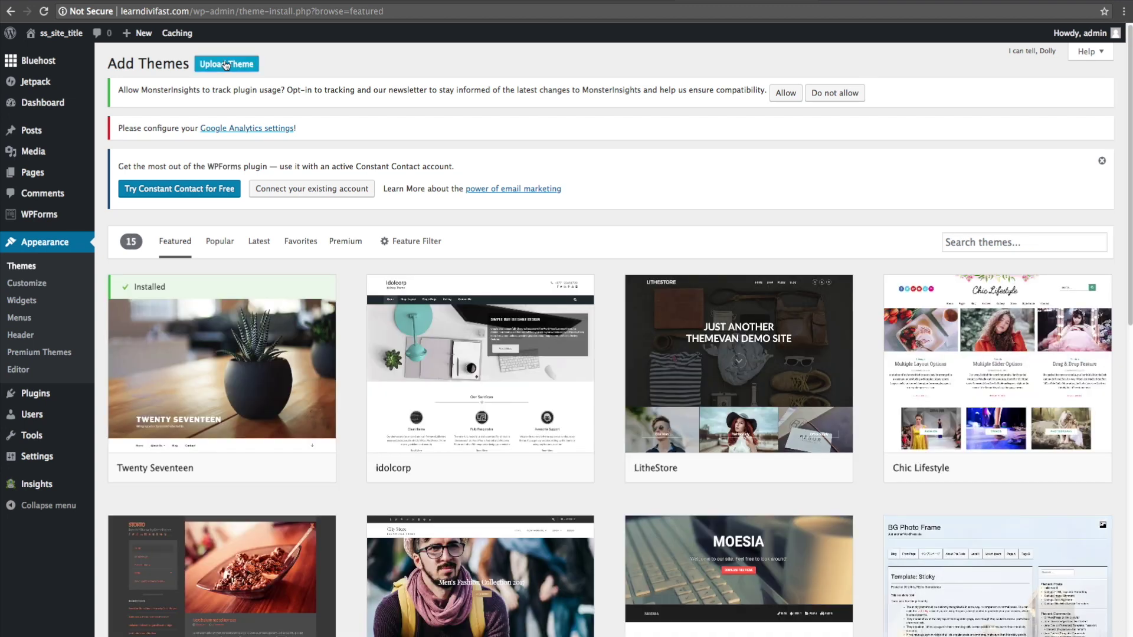
left_click(226, 65)
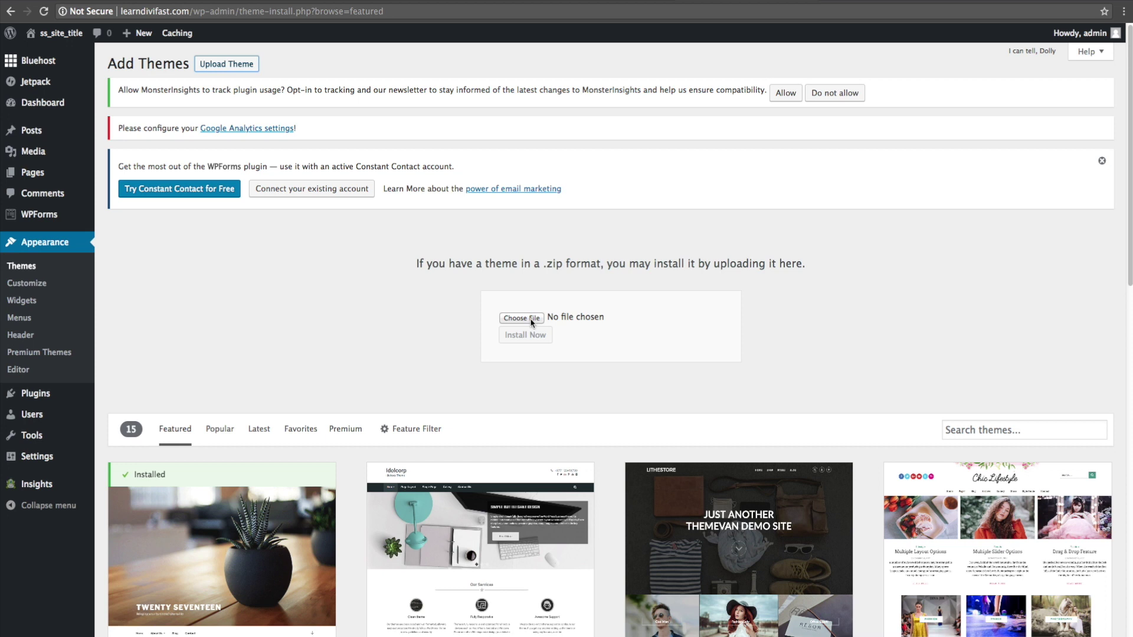
- Upload Divi (2).zip from Downloads and install it as a theme
left_click(530, 319)
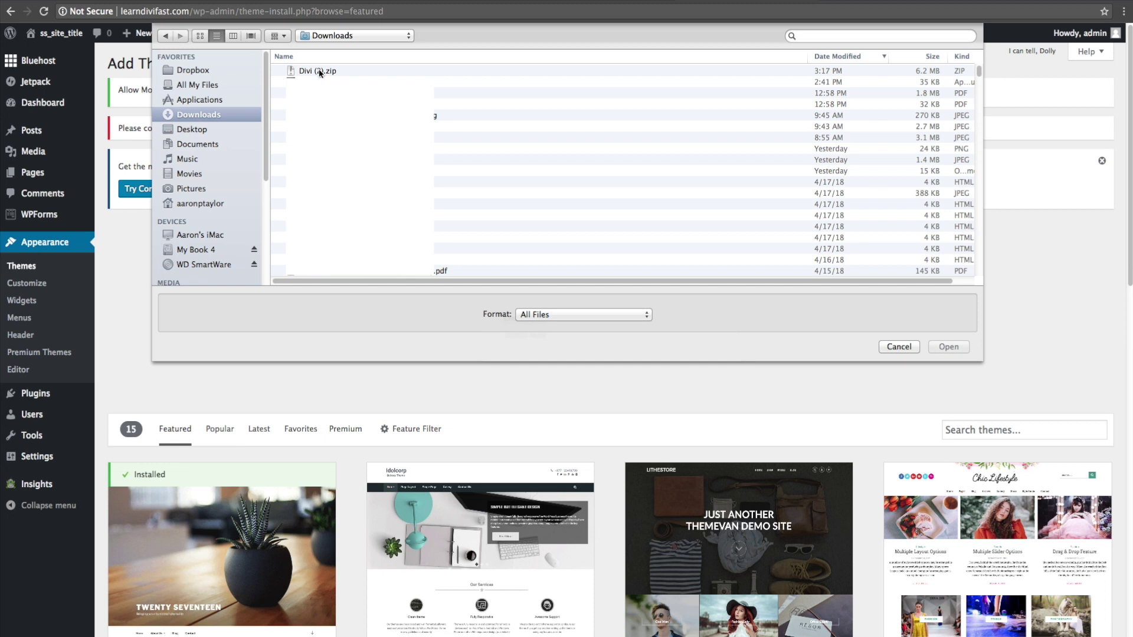
left_click(320, 71)
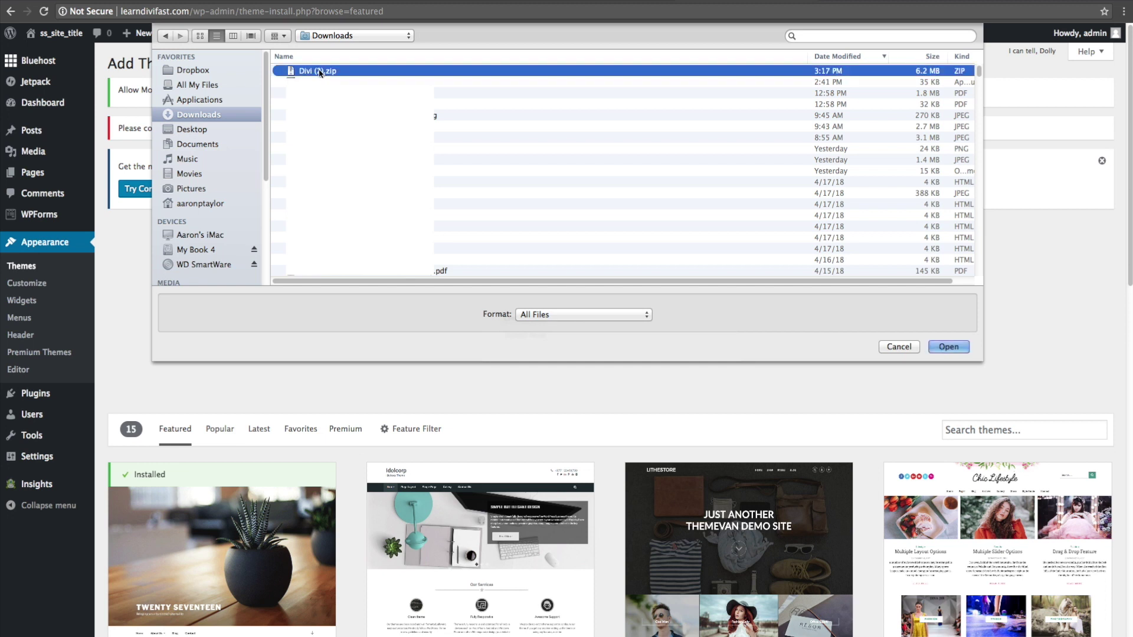
left_click(956, 348)
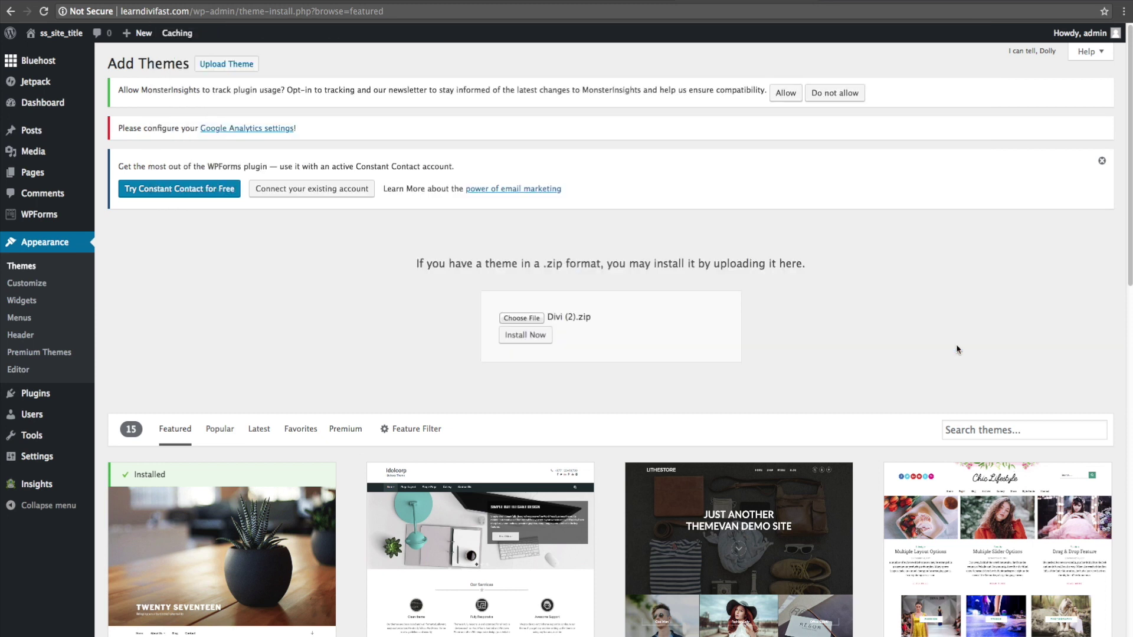
left_click(538, 338)
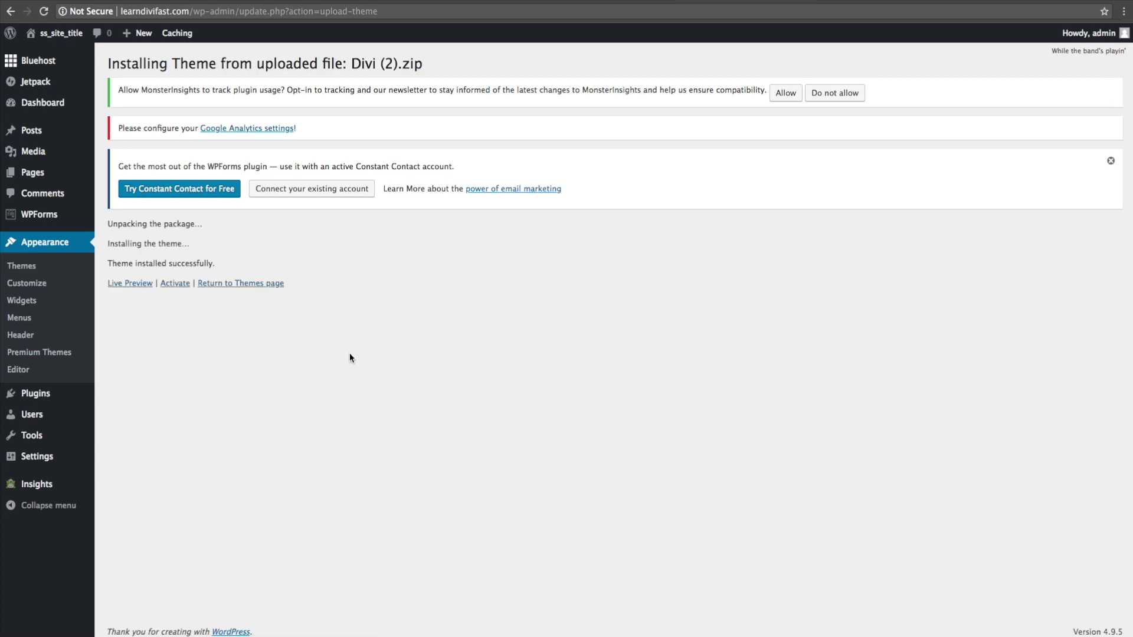
- Activate the Divi theme, then view and close its Theme Details
left_click(175, 285)
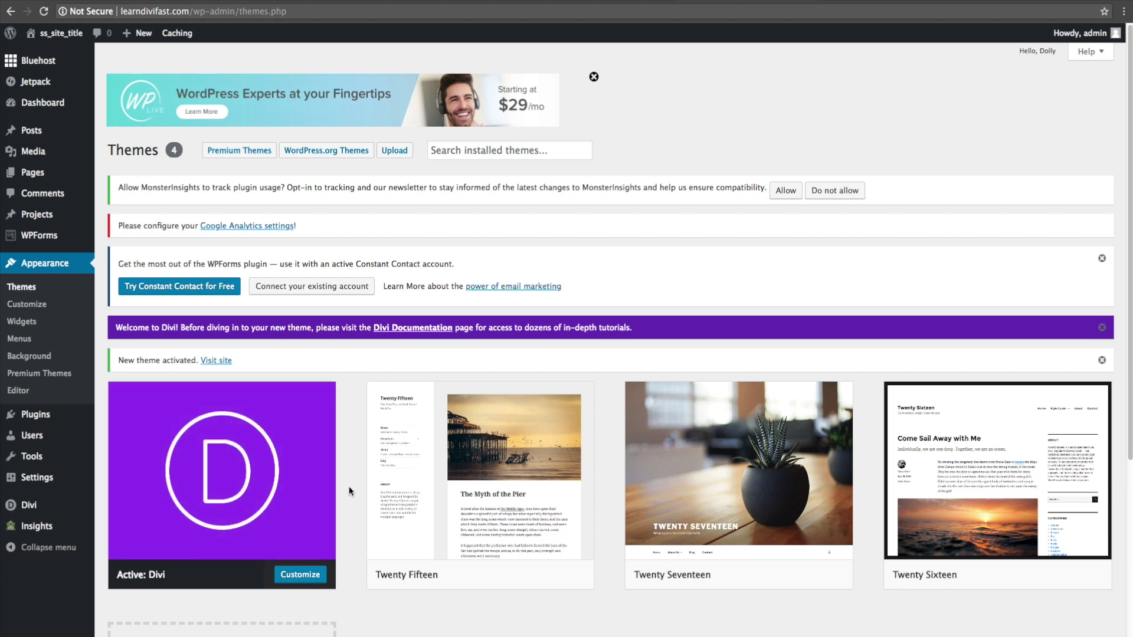
left_click(218, 475)
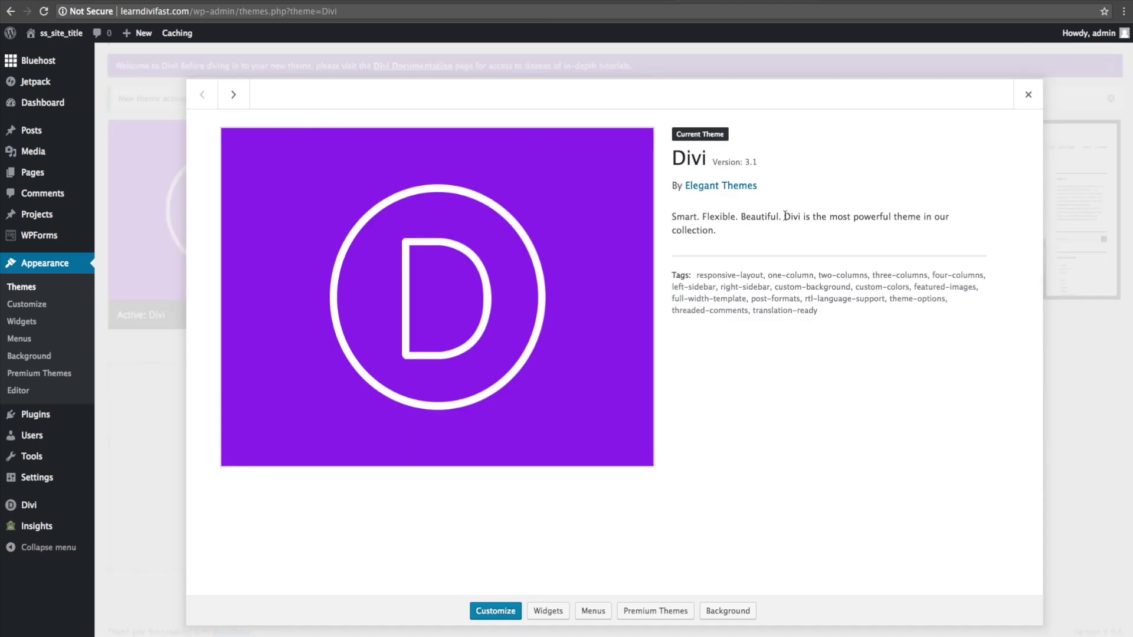
left_click(1028, 96)
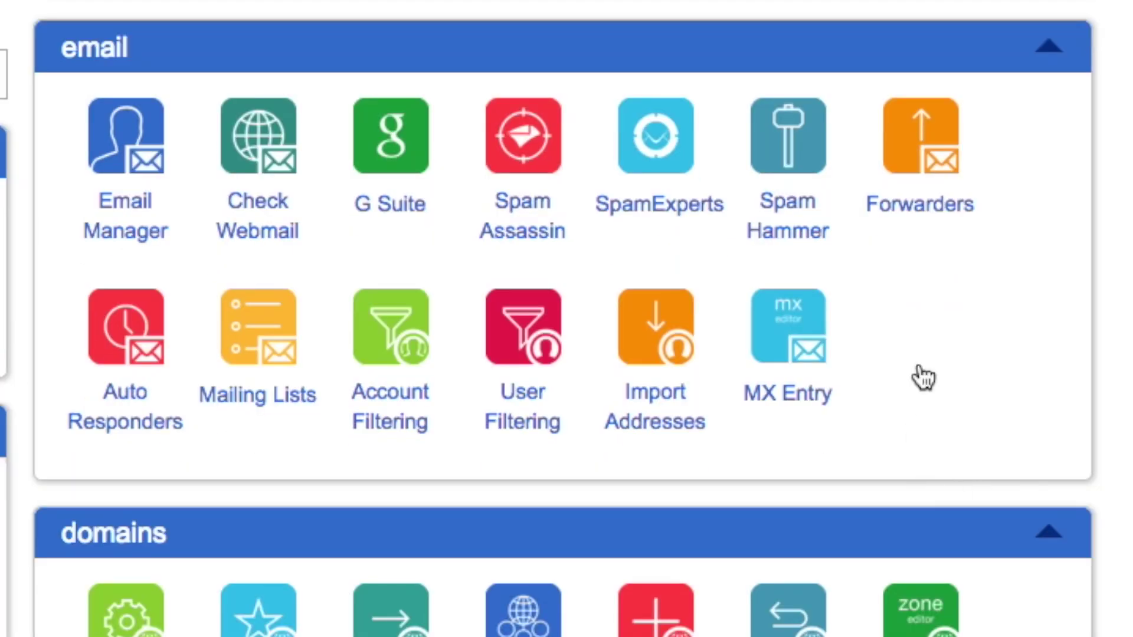
- Open Email Manager and start a new email account for learndivifast.com
left_click(112, 158)
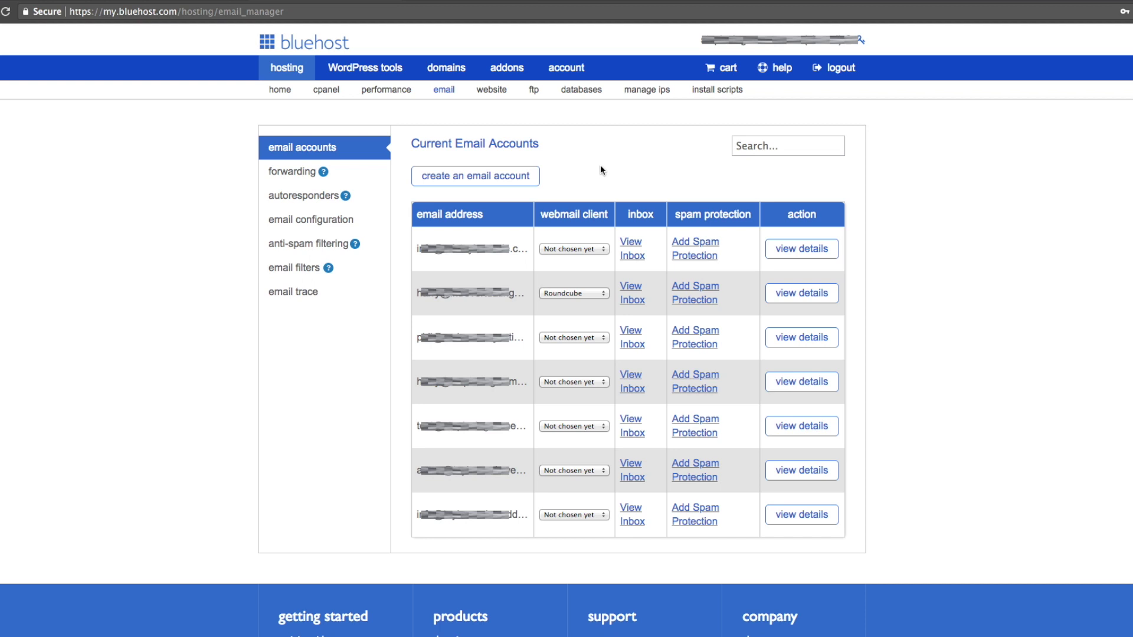
left_click(505, 178)
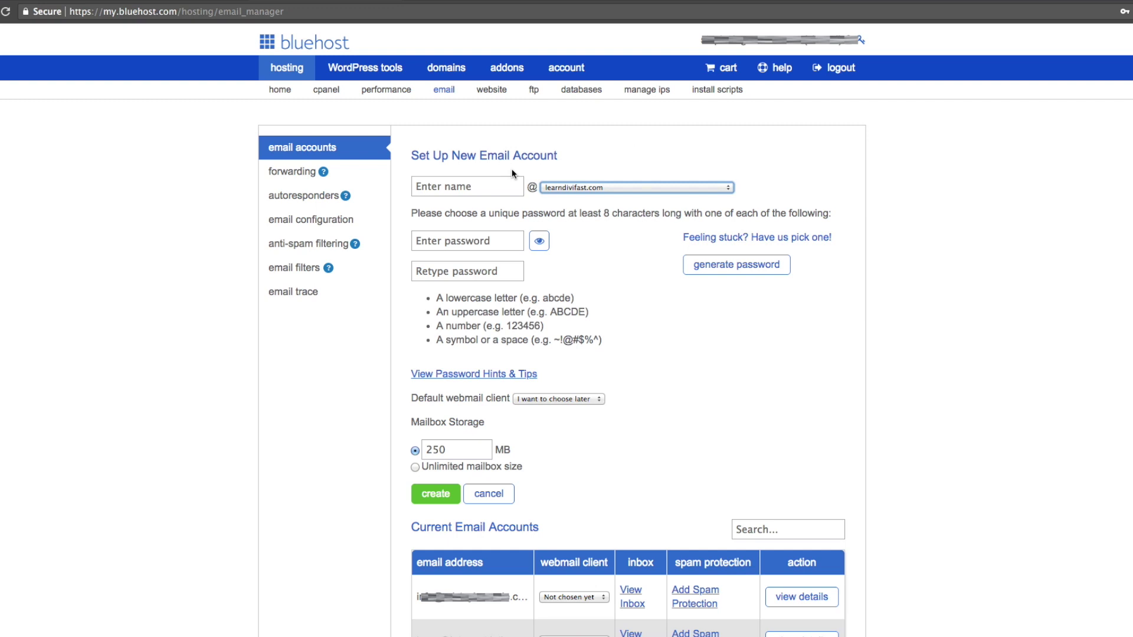
- Enter the mailbox name info, type a fair-rated password, and retype it to confirm
left_click(507, 186)
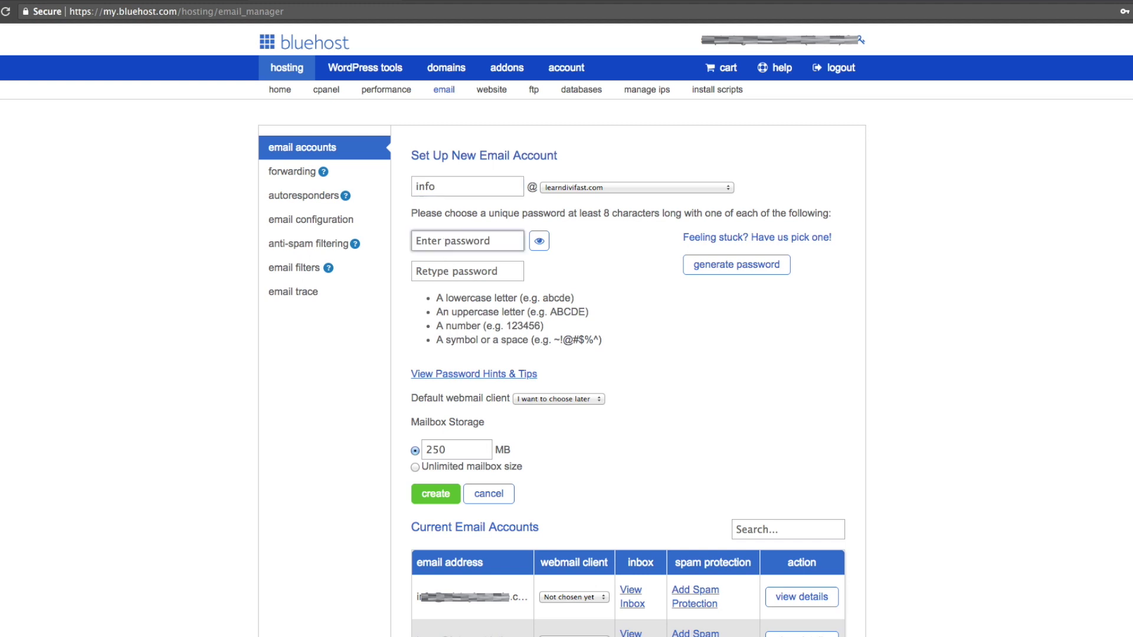
left_click(445, 242)
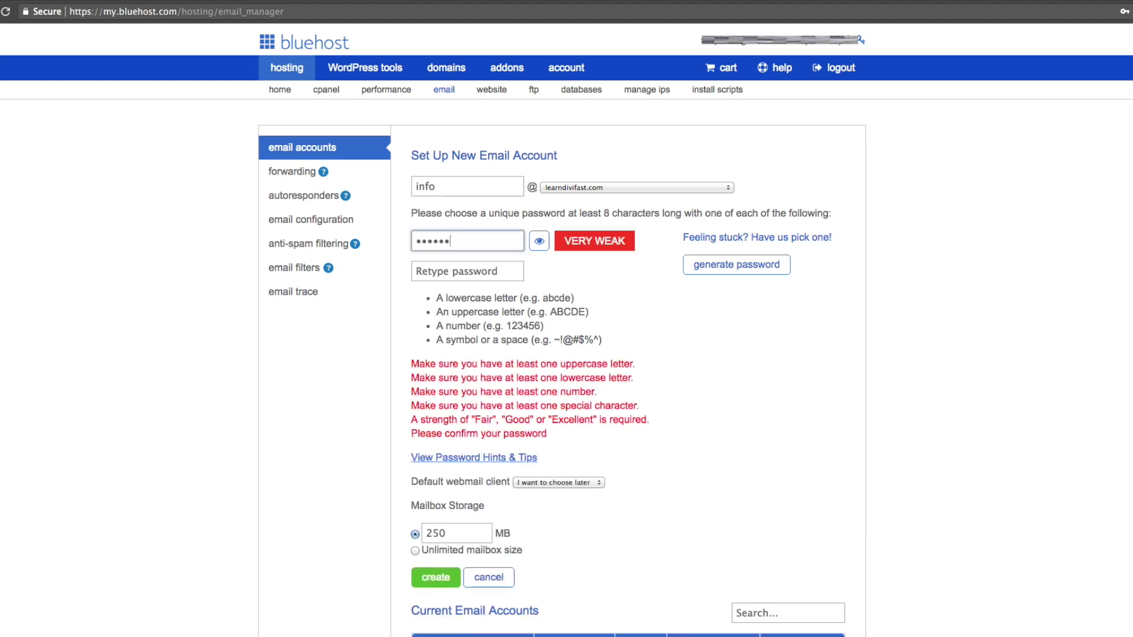
key("BackSpace")
key("BackSpace")
key("BackSpace")
key("BackSpace")
key("BackSpace")
key("BackSpace")
key("BackSpace")
key("BackSpace")
key("BackSpace")
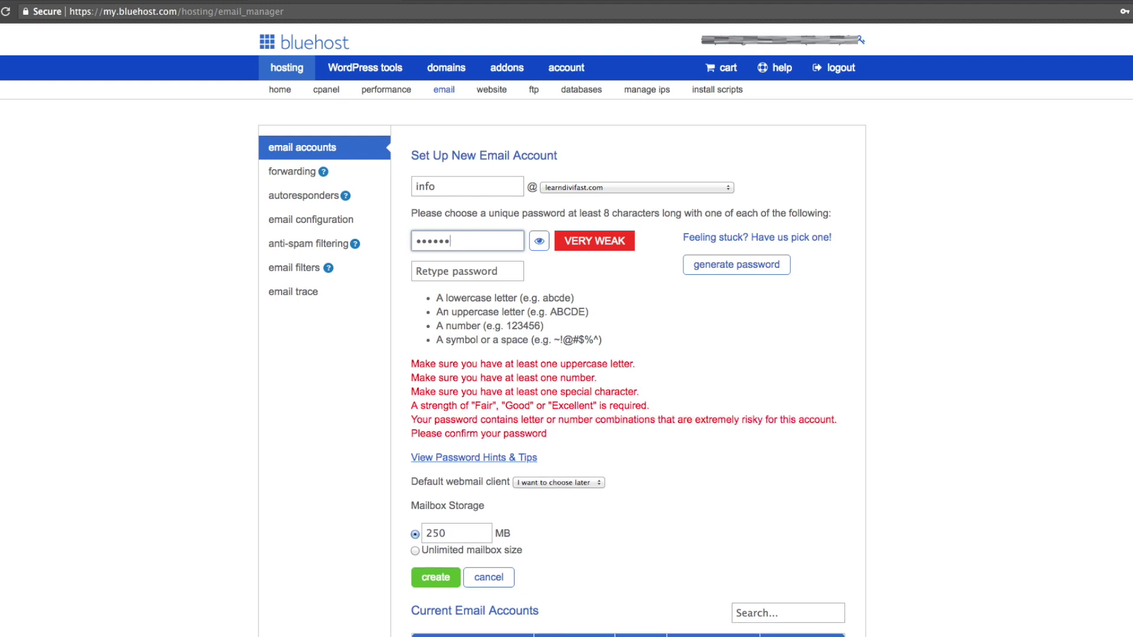
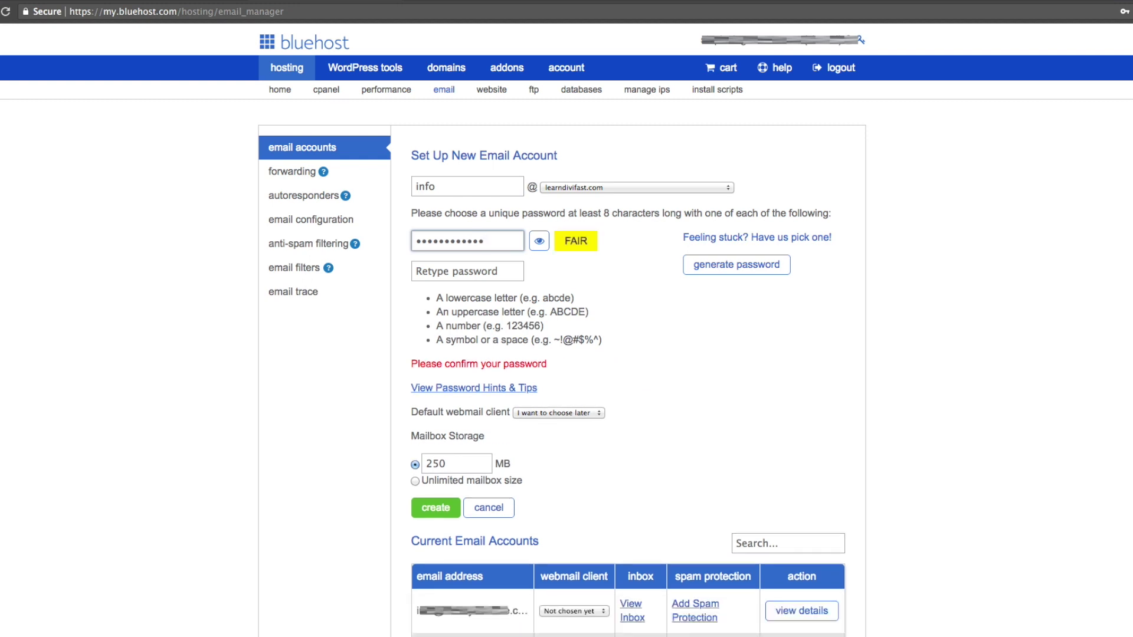
left_click(425, 273)
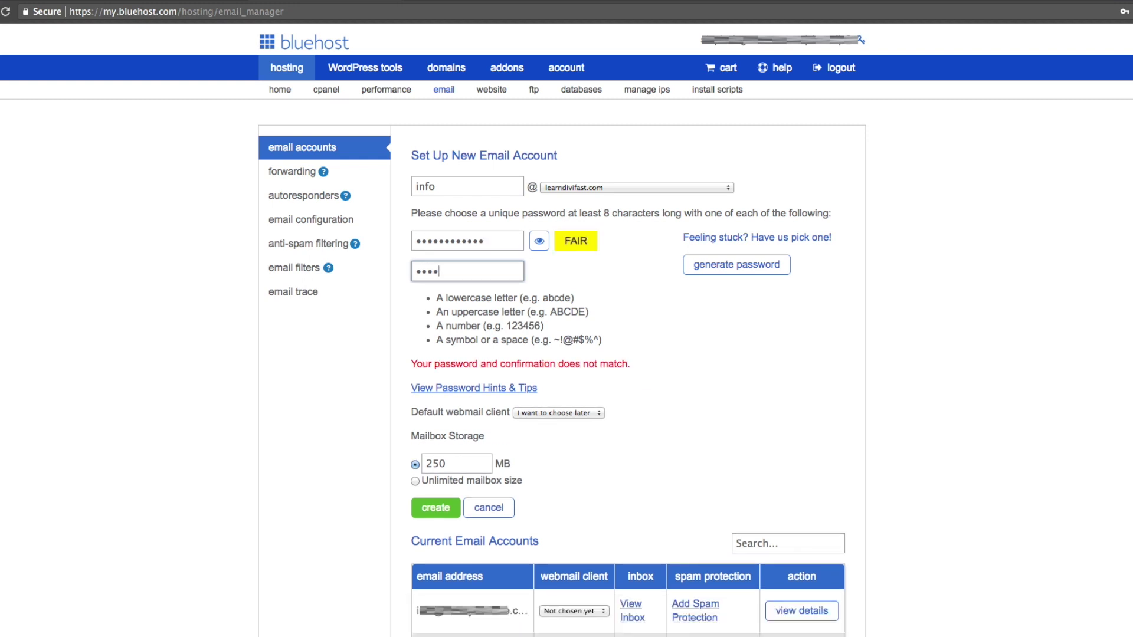
left_click(799, 306)
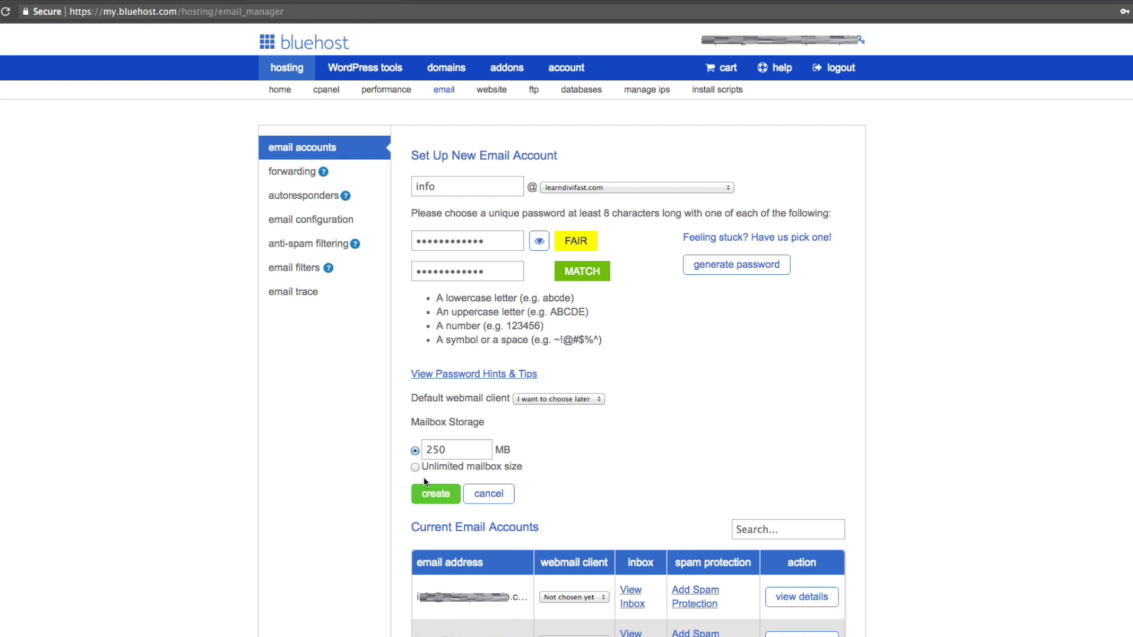
left_click(415, 468)
left_click(437, 494)
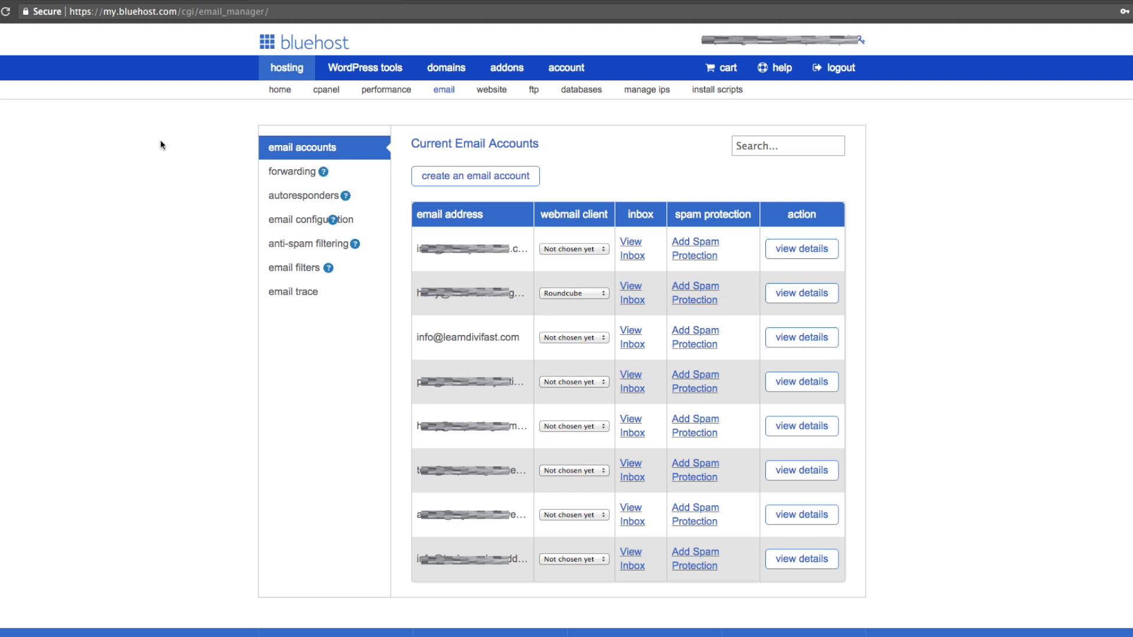
left_click(834, 68)
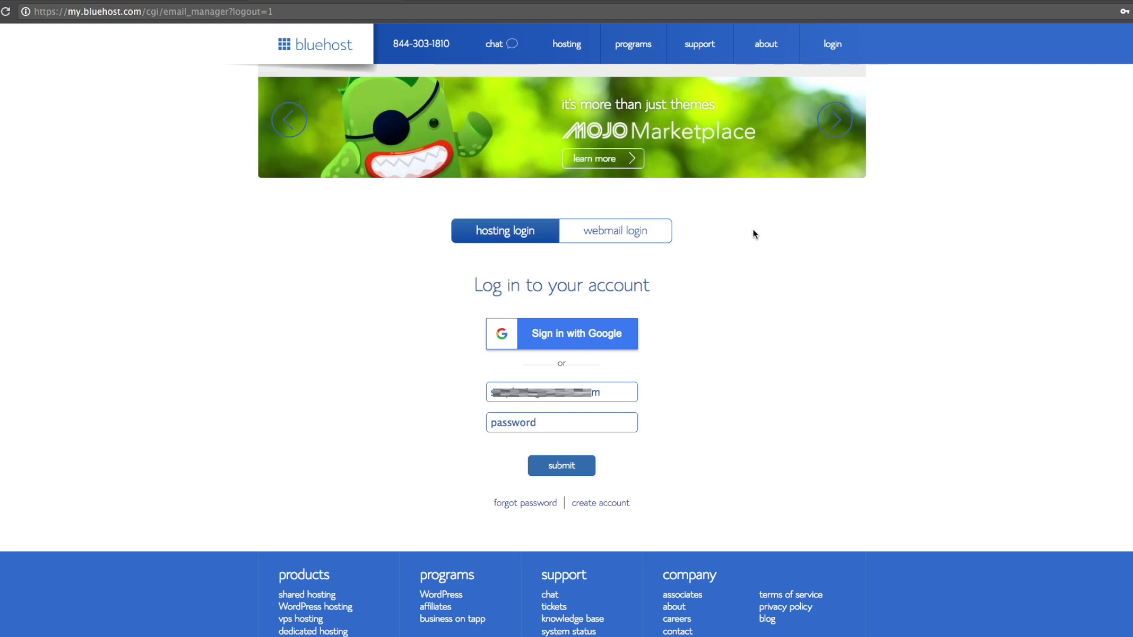
- Sign in to webmail with the new info account's e-mail and password, then choose Roundcube
left_click(643, 234)
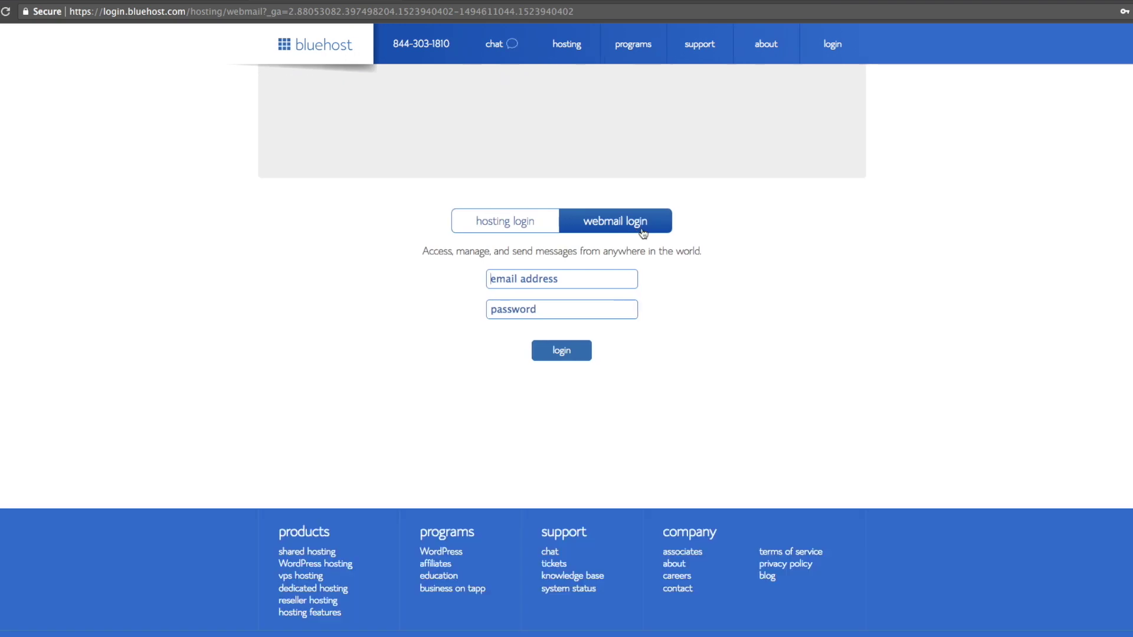
left_click(567, 270)
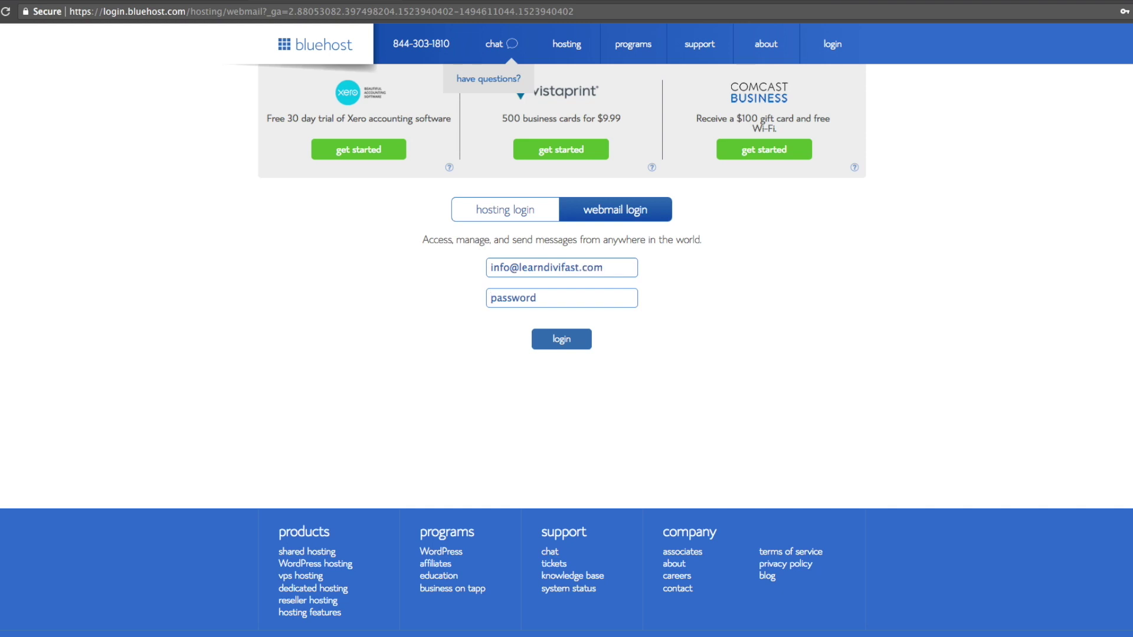
key("Tab")
type("••••••••••••")
left_click(577, 348)
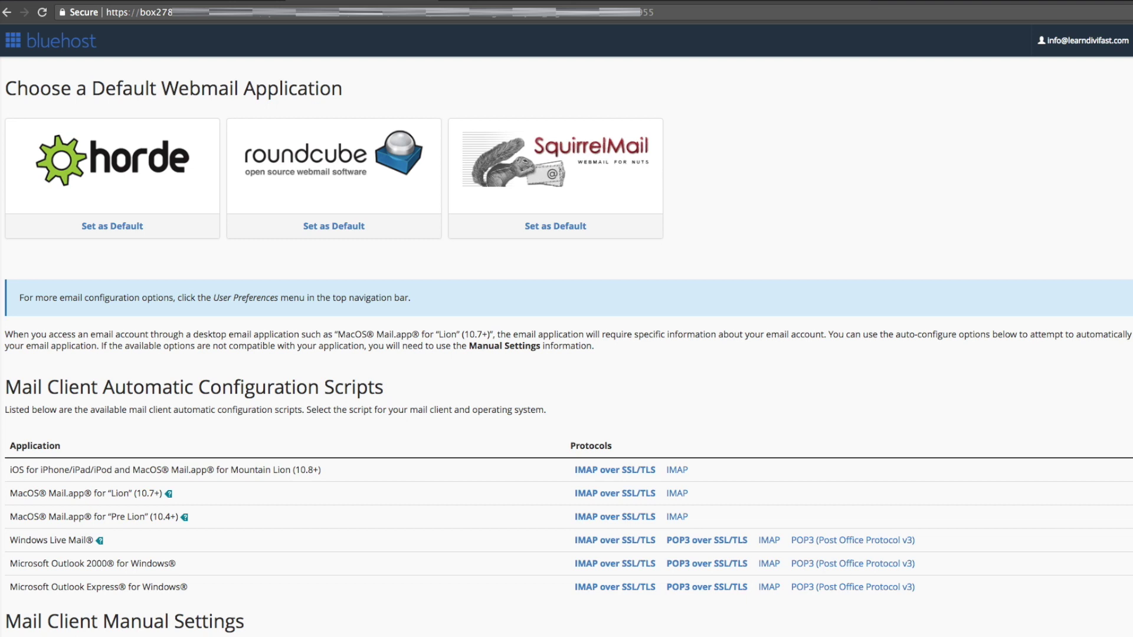
left_click(364, 203)
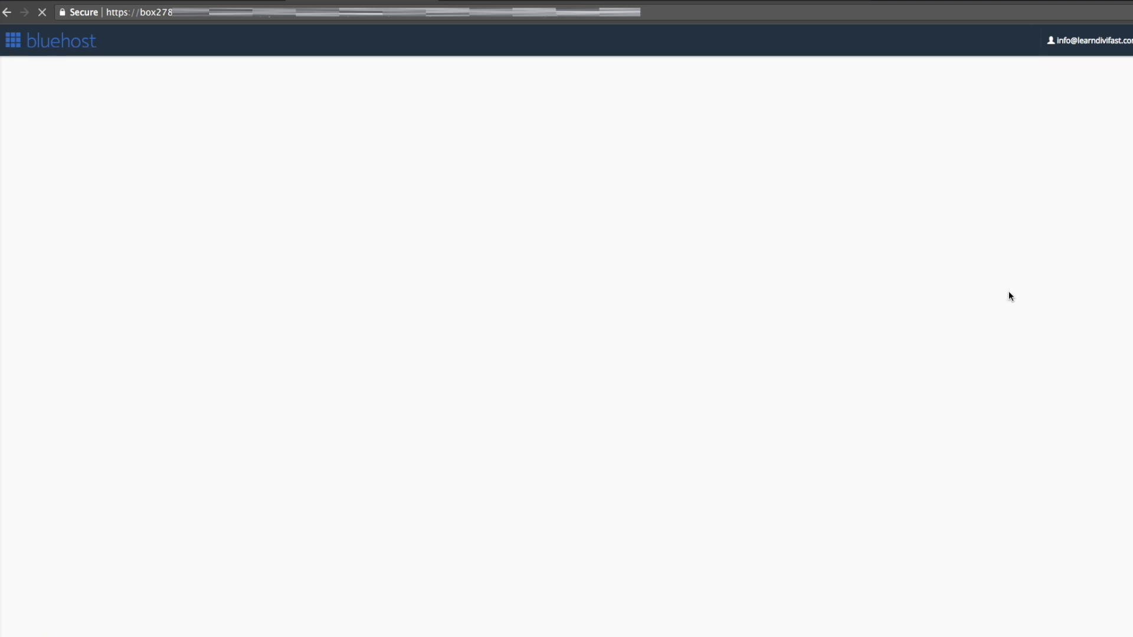